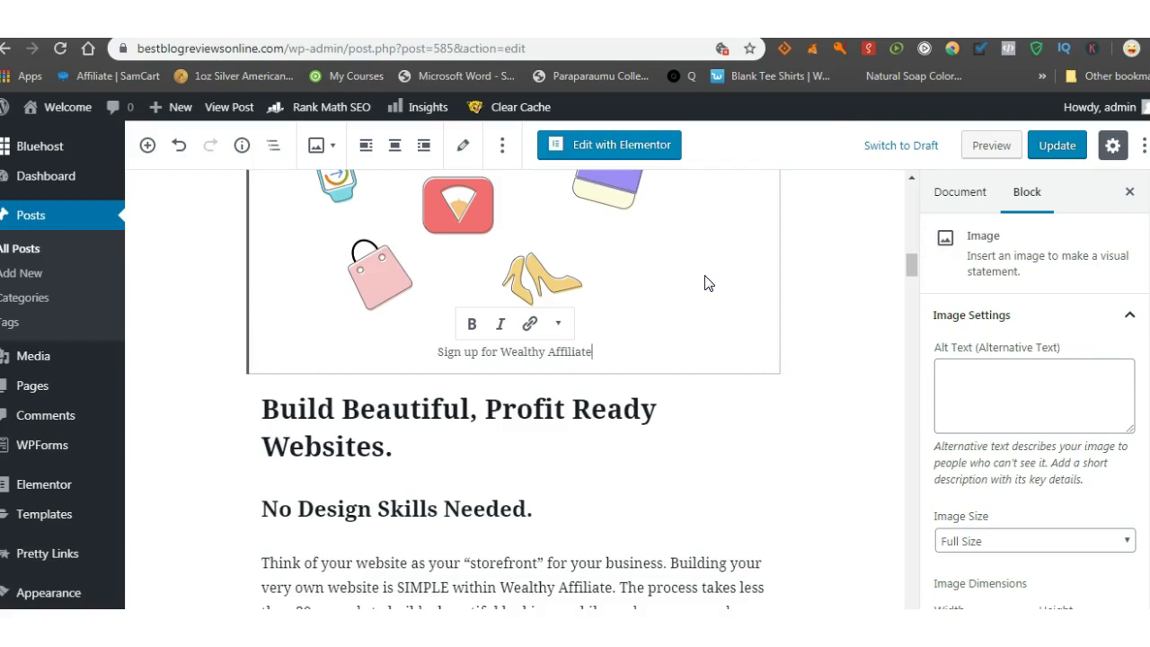
# Add a colon after "Sign up for Wealthy Affiliate" in the product image's caption.
pyautogui.click(642, 330)
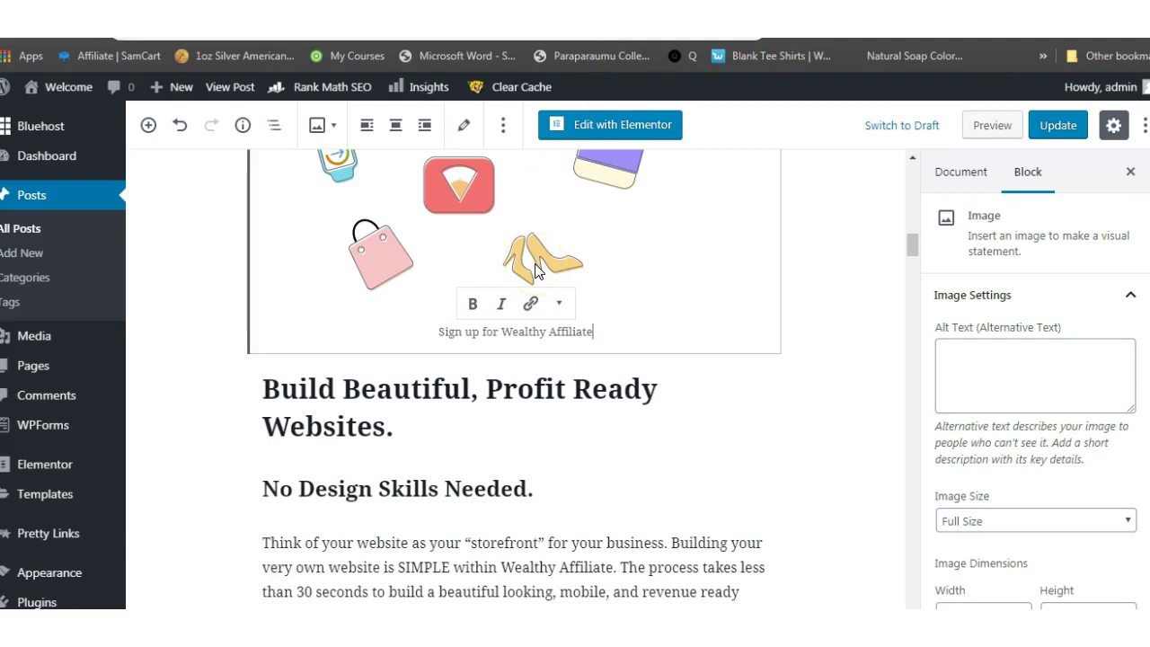
pyautogui.write(':')
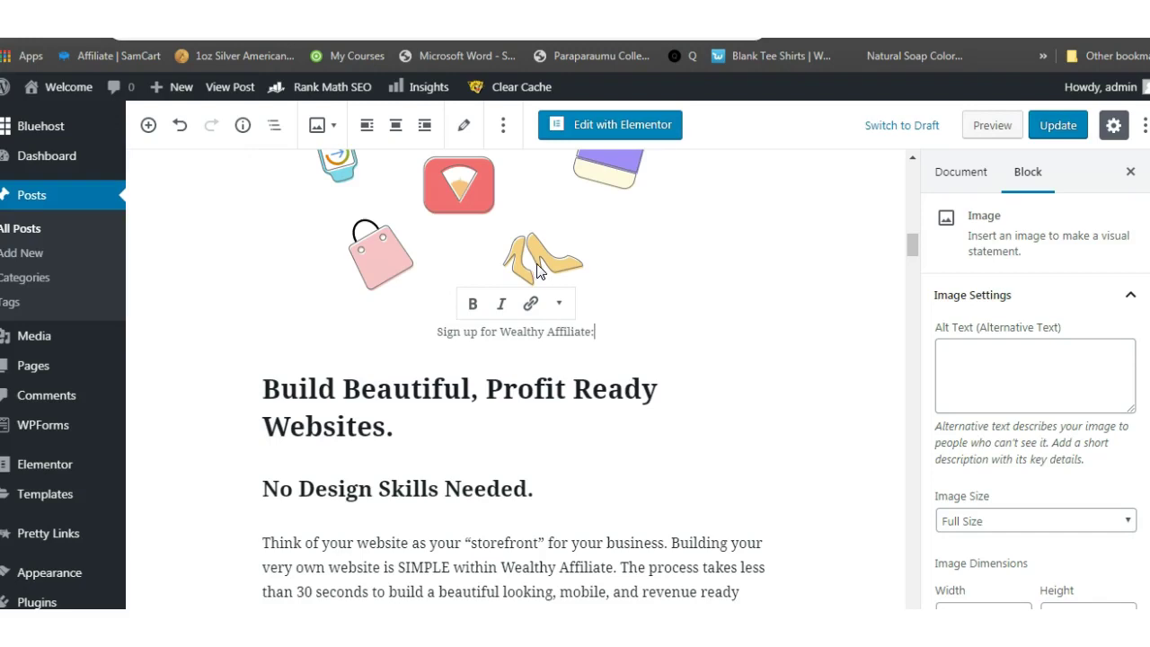
pyautogui.click(519, 337)
pyautogui.click(495, 336)
pyautogui.click(577, 332)
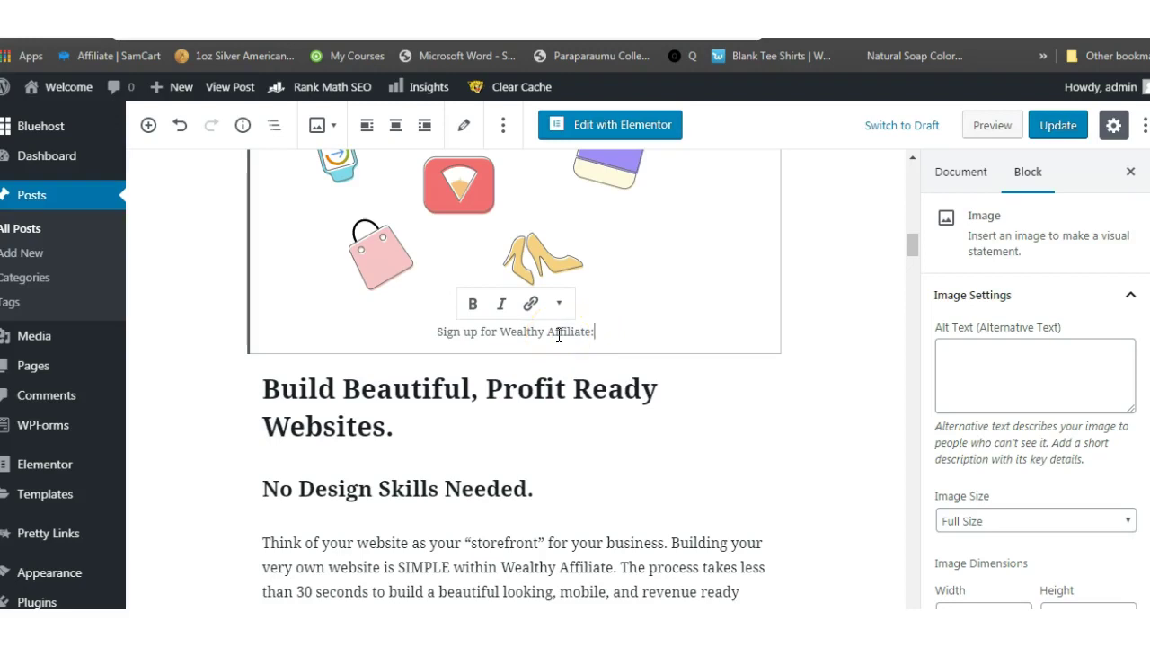
pyautogui.click(576, 348)
# Remove the colon ending the product image's caption and link its bold words "Wealthy Affiliate" to the Wealthy Affiliate referral URL.
pyautogui.moveTo(911, 246); pyautogui.dragTo(911, 169)
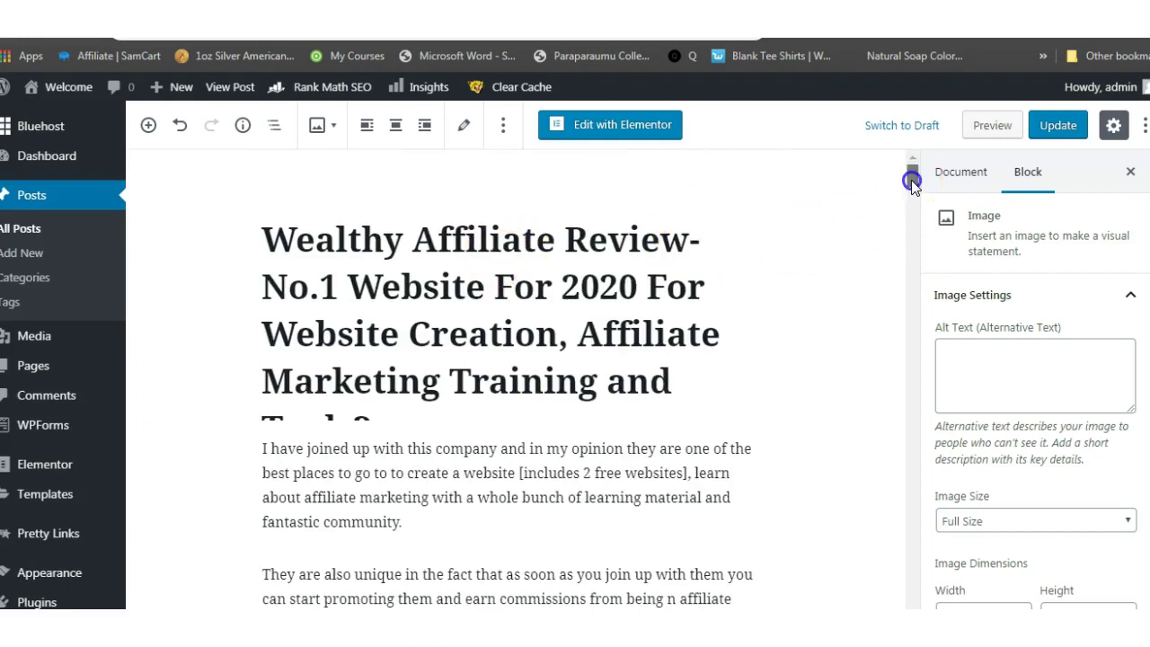
pyautogui.moveTo(913, 179); pyautogui.dragTo(918, 251)
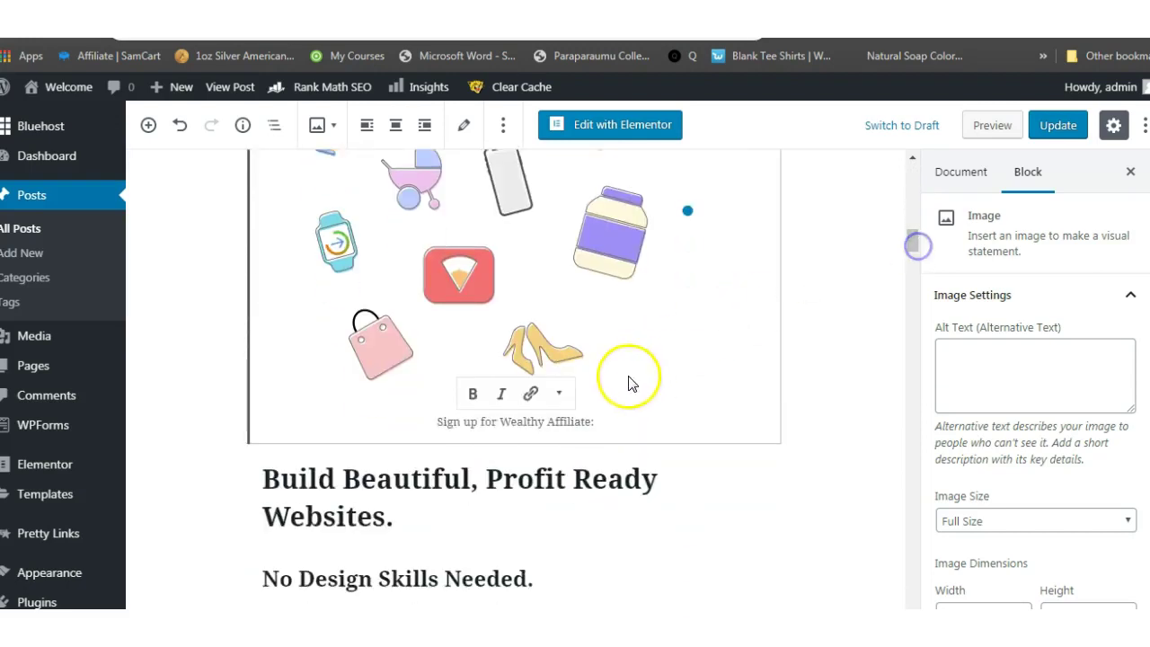
pyautogui.click(598, 428)
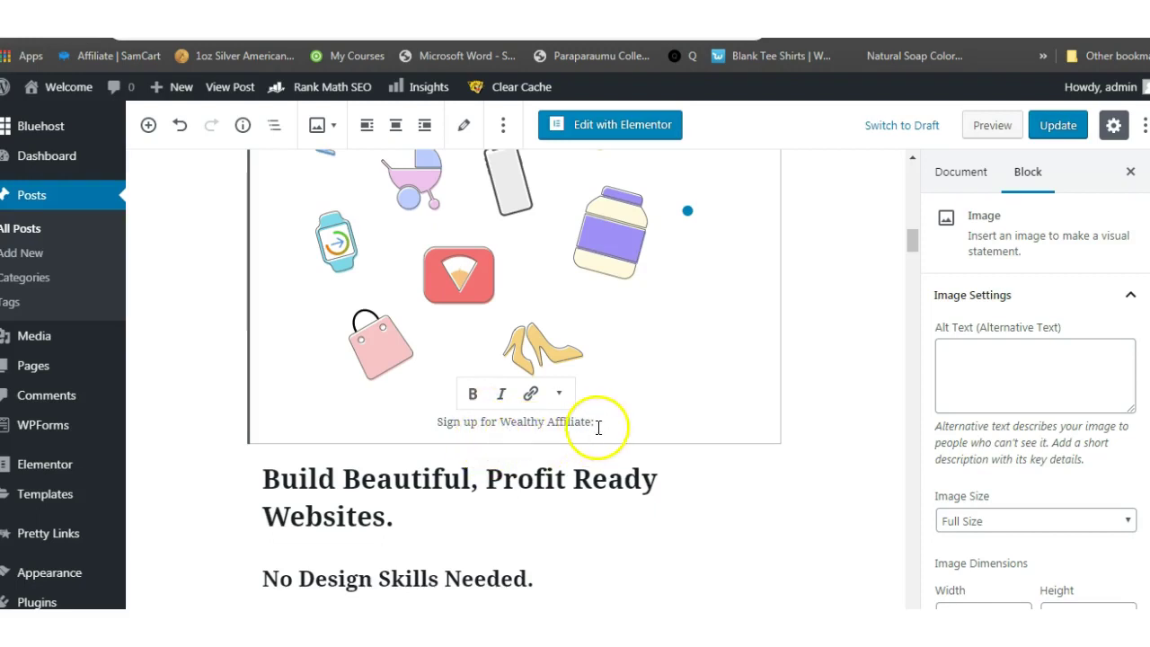
pyautogui.click(495, 431)
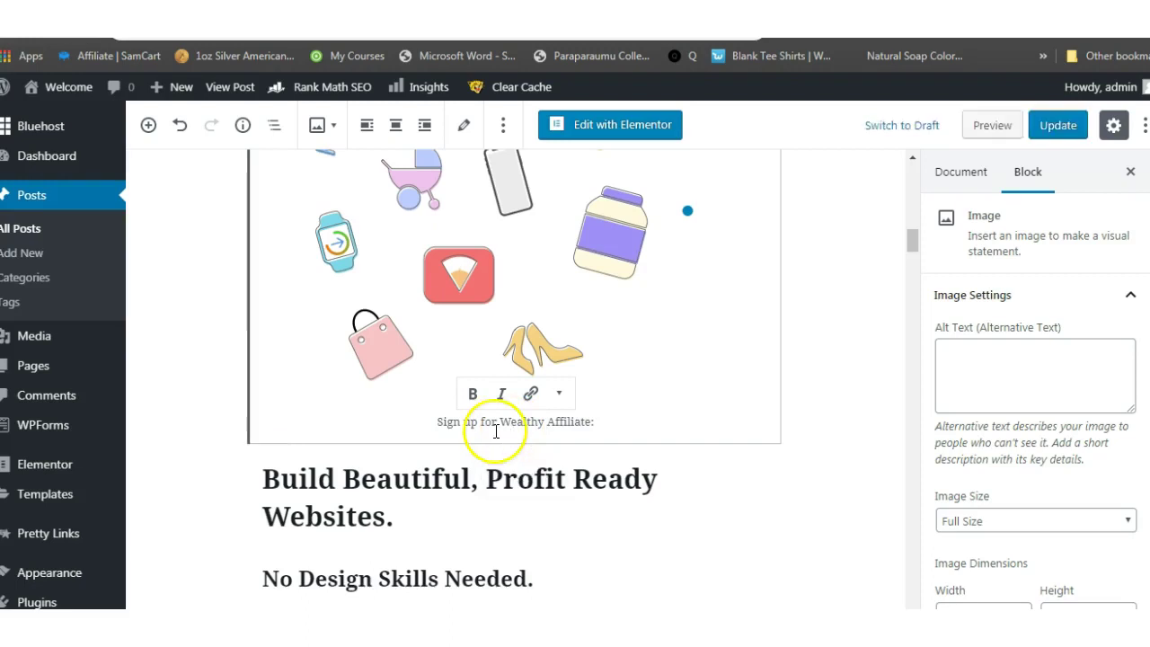
pyautogui.moveTo(519, 441)
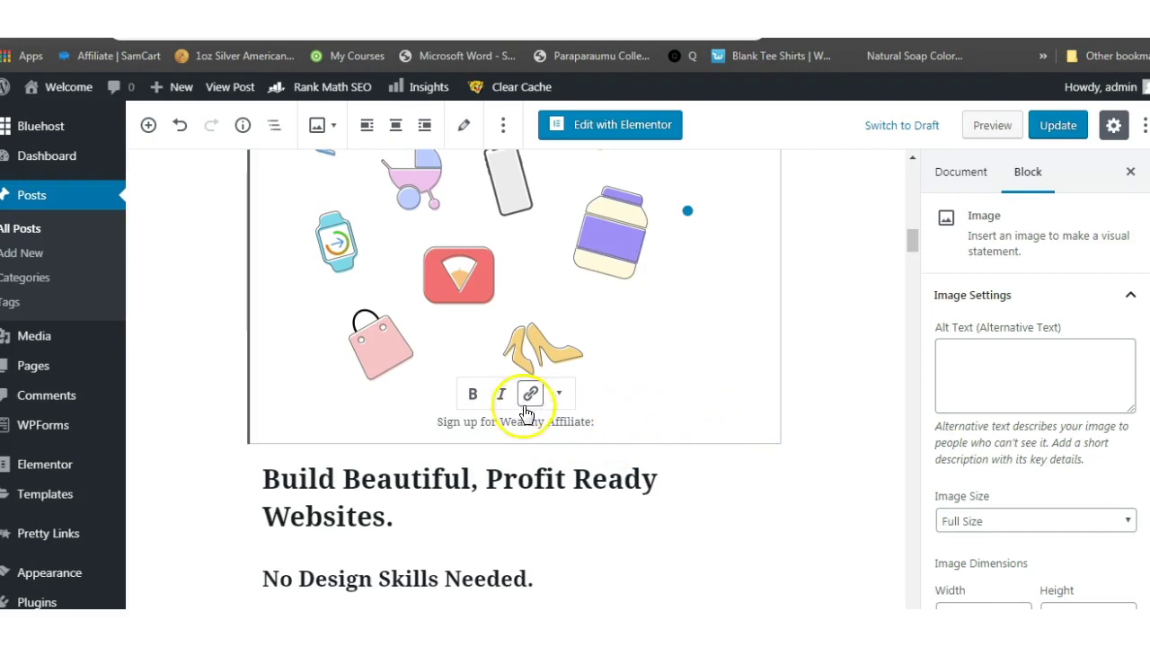
pyautogui.click(601, 423)
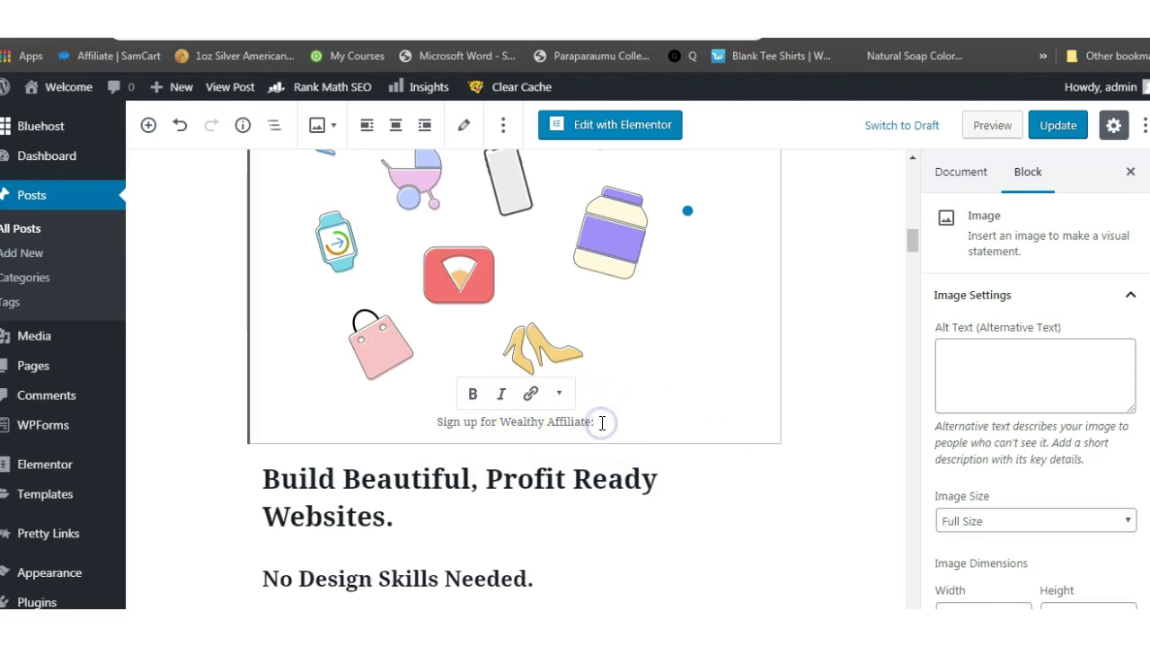
pyautogui.press('BackSpace')
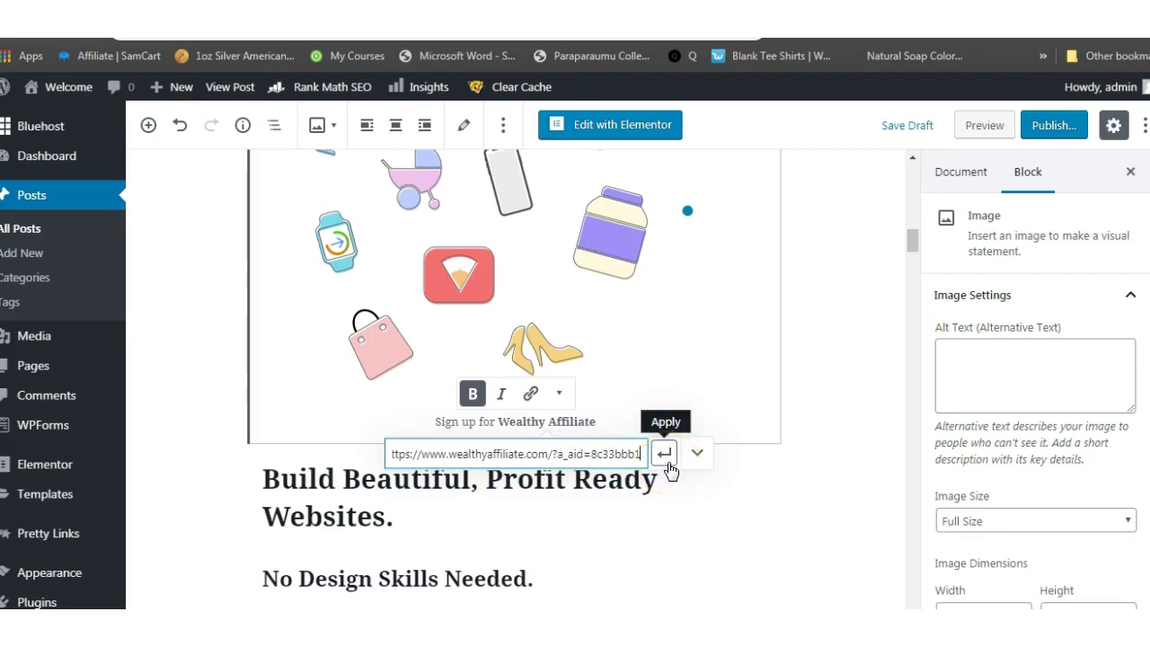
pyautogui.click(574, 423)
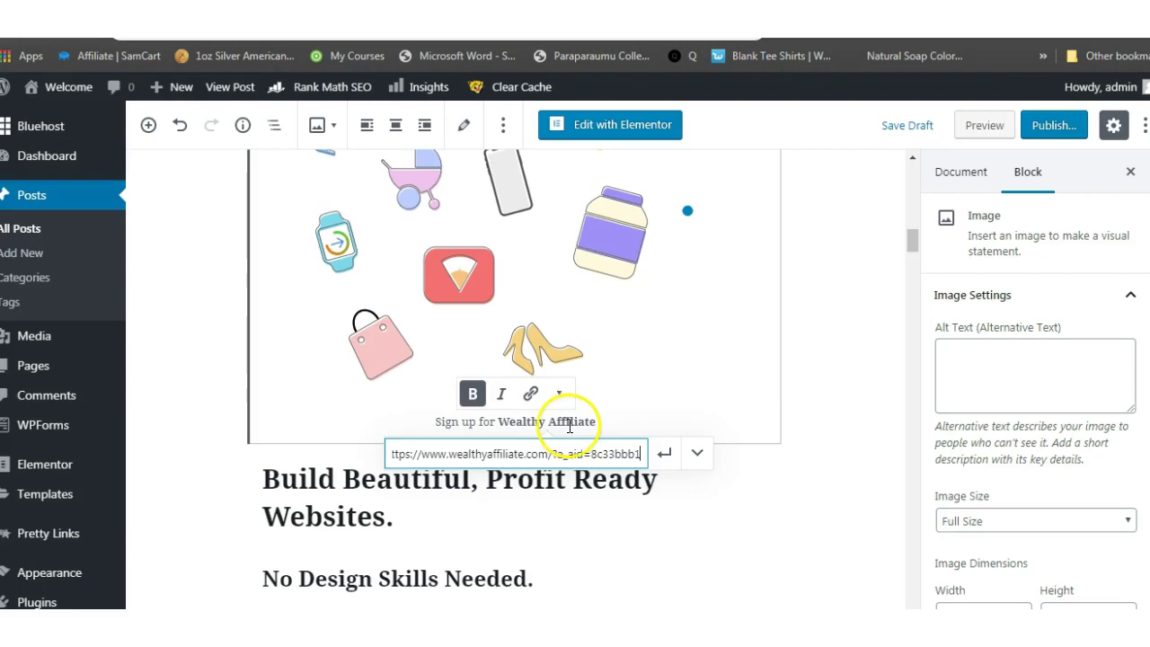
pyautogui.click(665, 456)
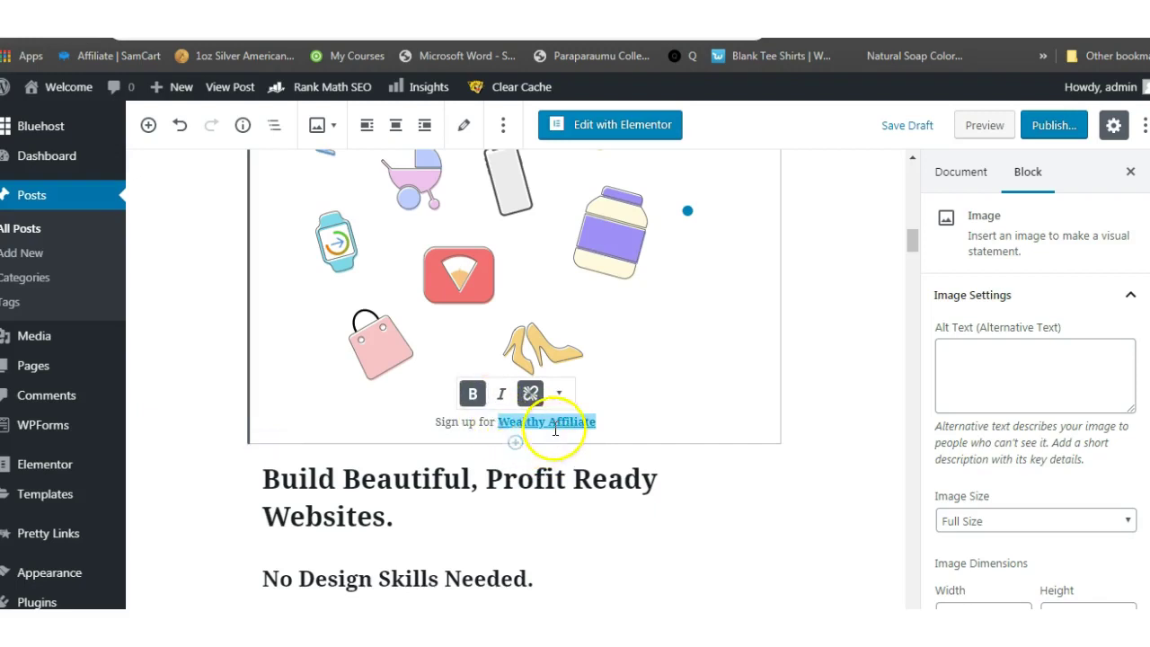
# Preview the post and test the "Wealthy Affiliate" caption link under the product image, returning to the preview.
pyautogui.click(916, 129)
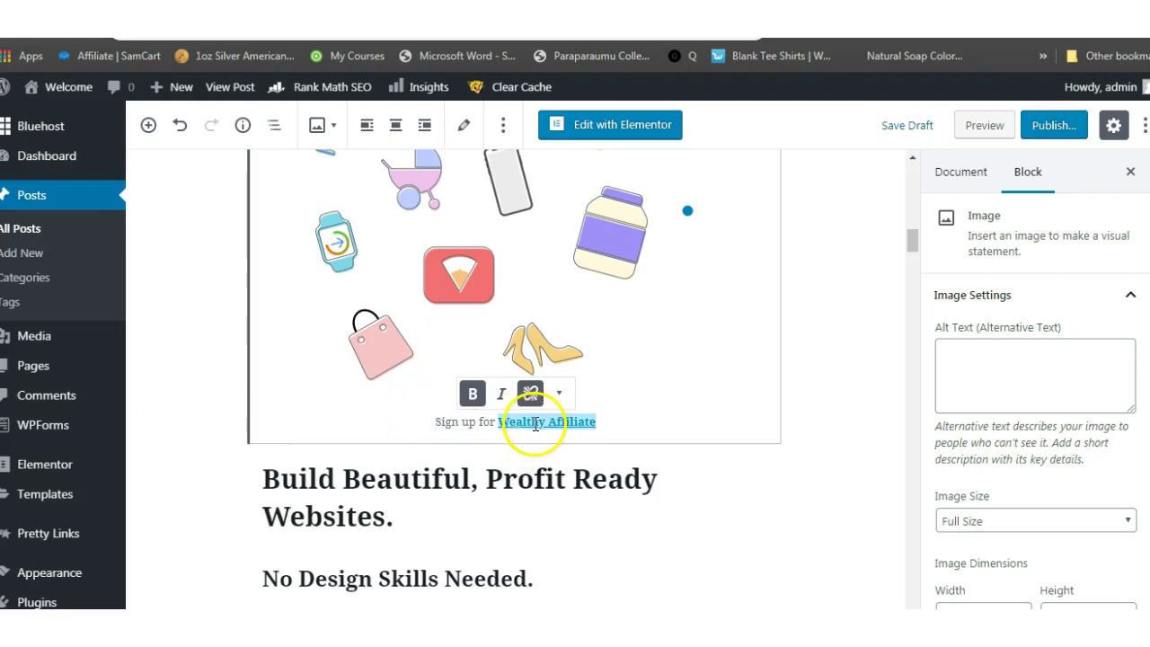
pyautogui.click(983, 126)
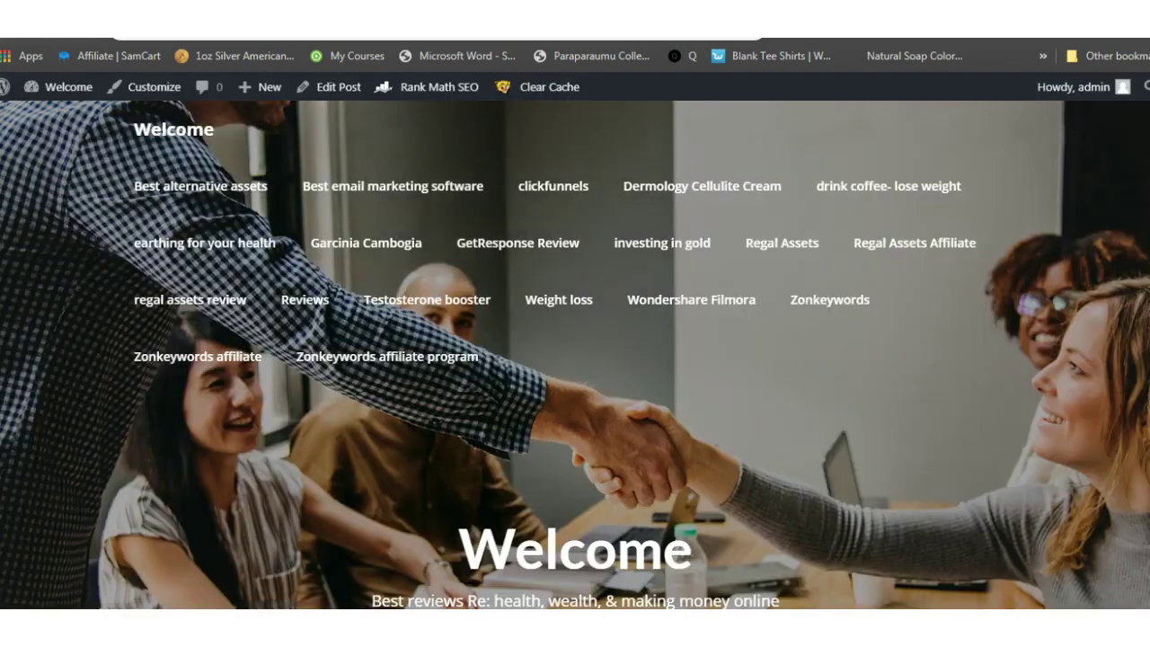
pyautogui.scroll(-15, 575, 359)
pyautogui.scroll(-4, 431, 359)
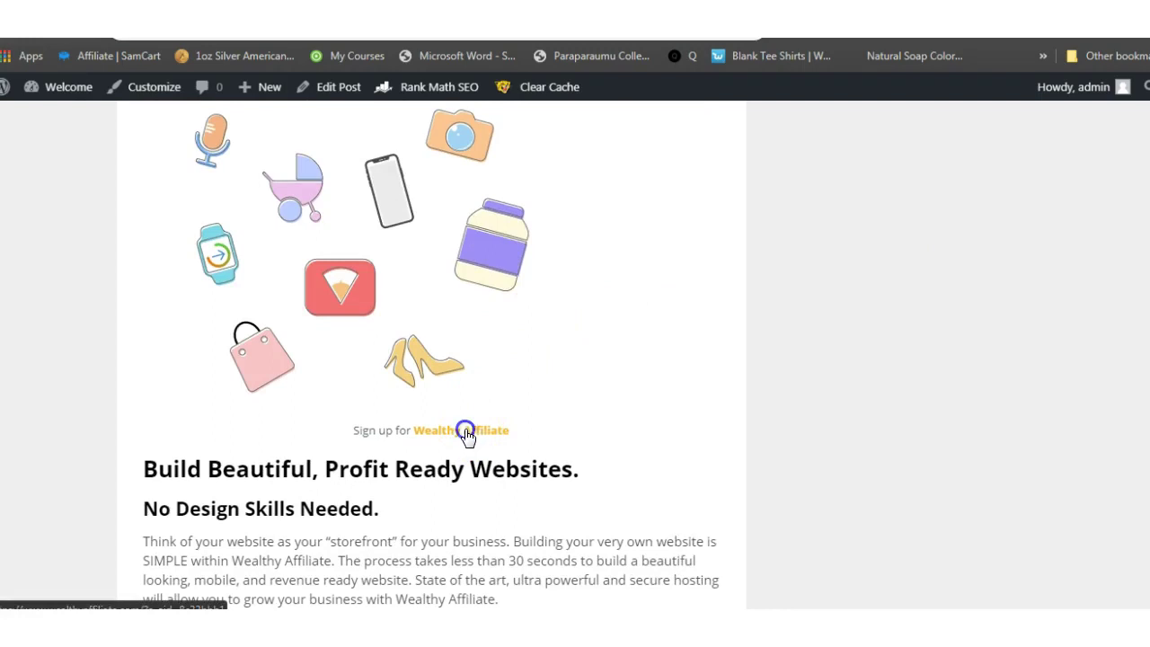
pyautogui.click(465, 431)
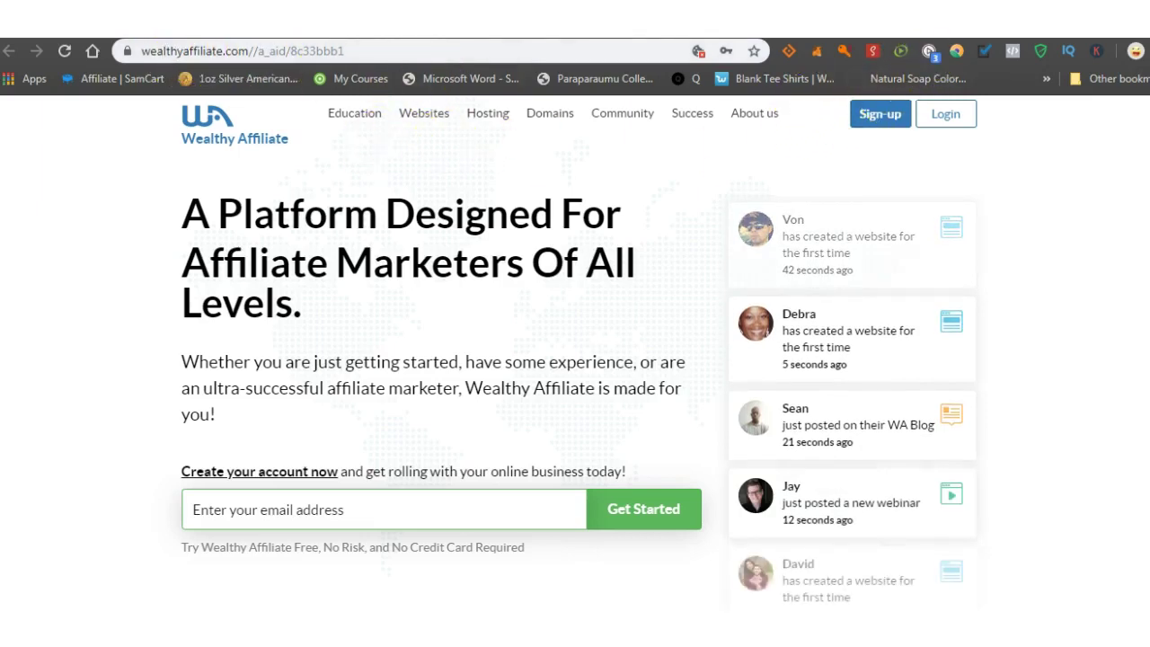
pyautogui.click(669, 32)
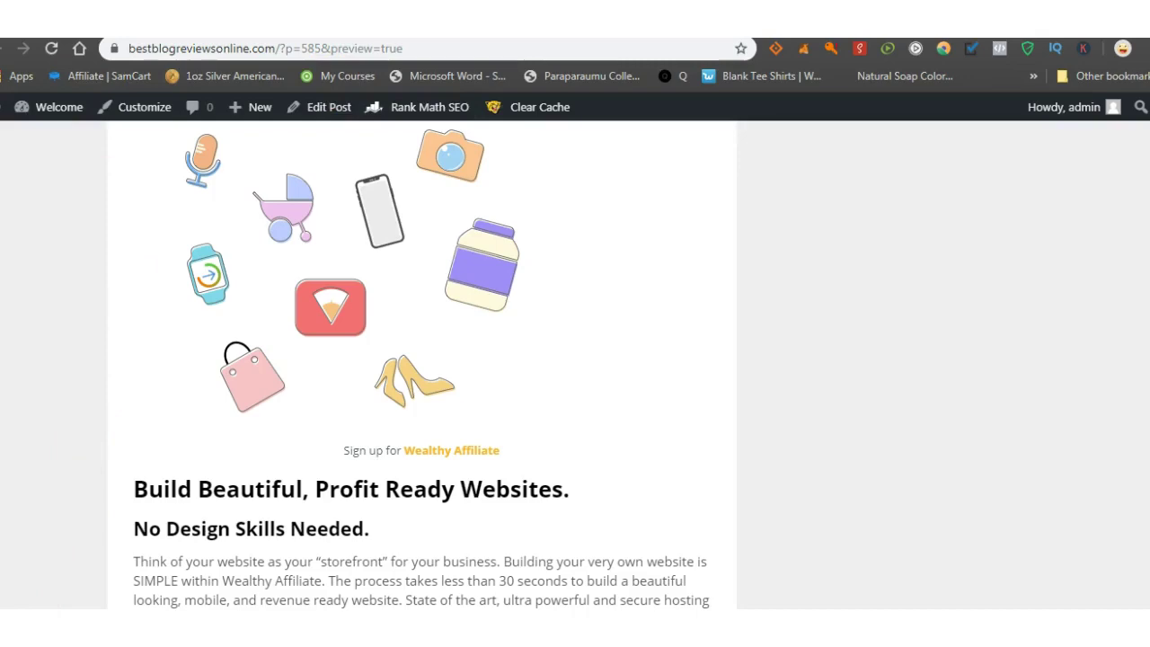
# Switch to Firefox and examine the contextual link "our most recent addon" in the ThirstyAffiliates article.
pyautogui.hotkey('alt', 'Tab')
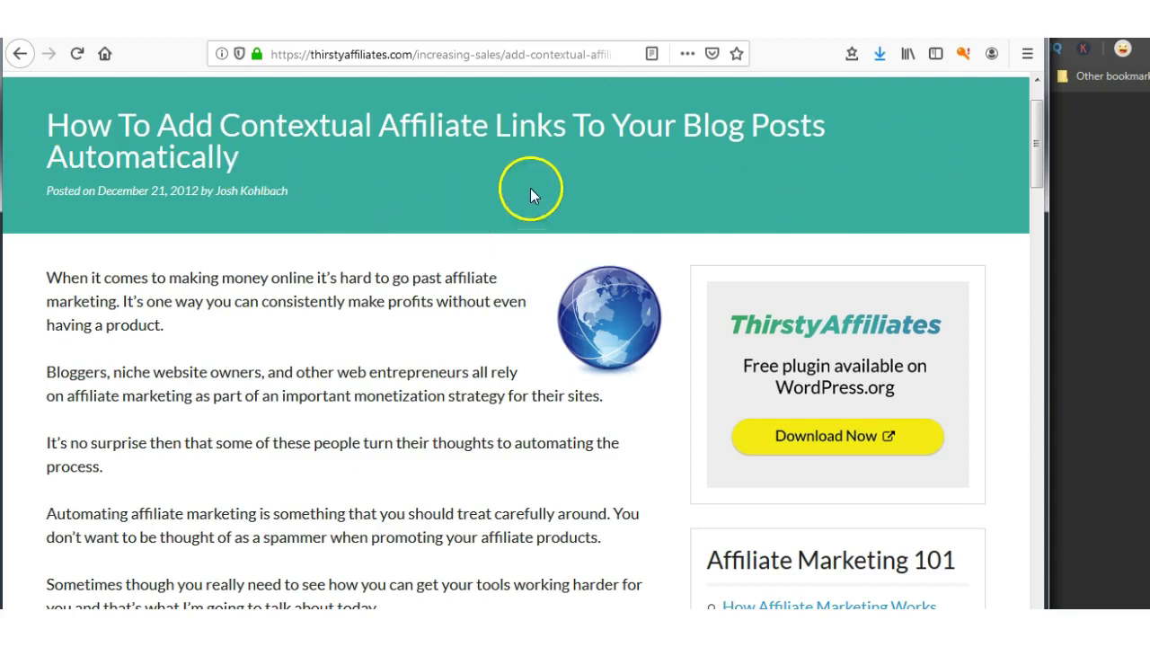
pyautogui.moveTo(1039, 173); pyautogui.dragTo(1070, 276)
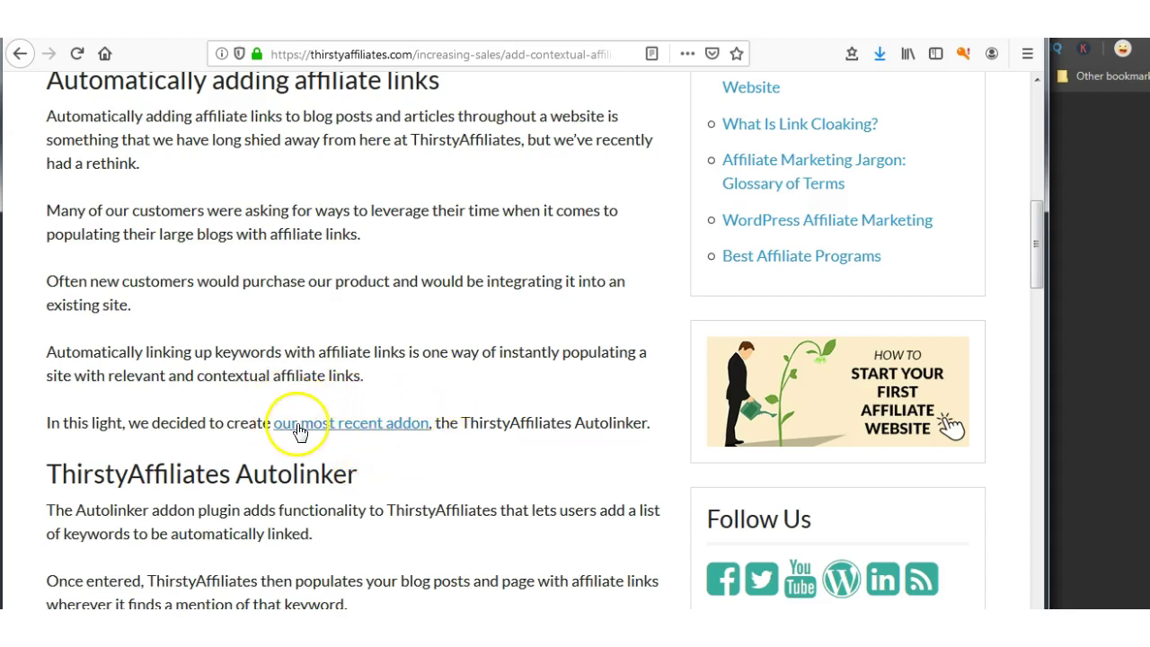
pyautogui.click(364, 429)
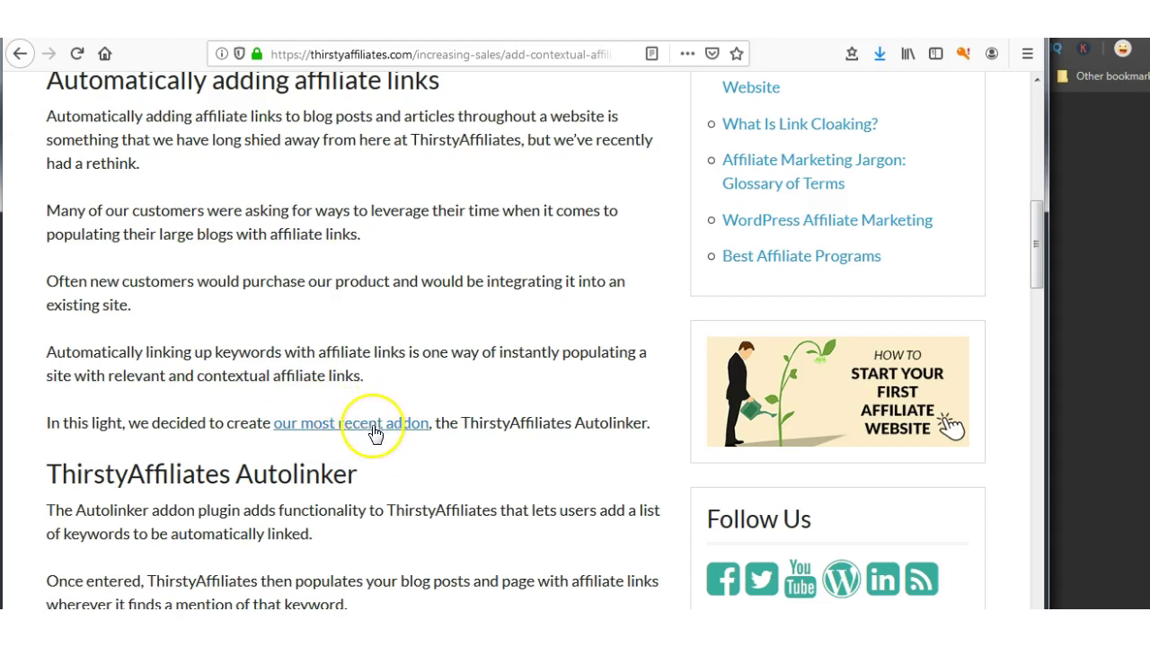
pyautogui.click(383, 428)
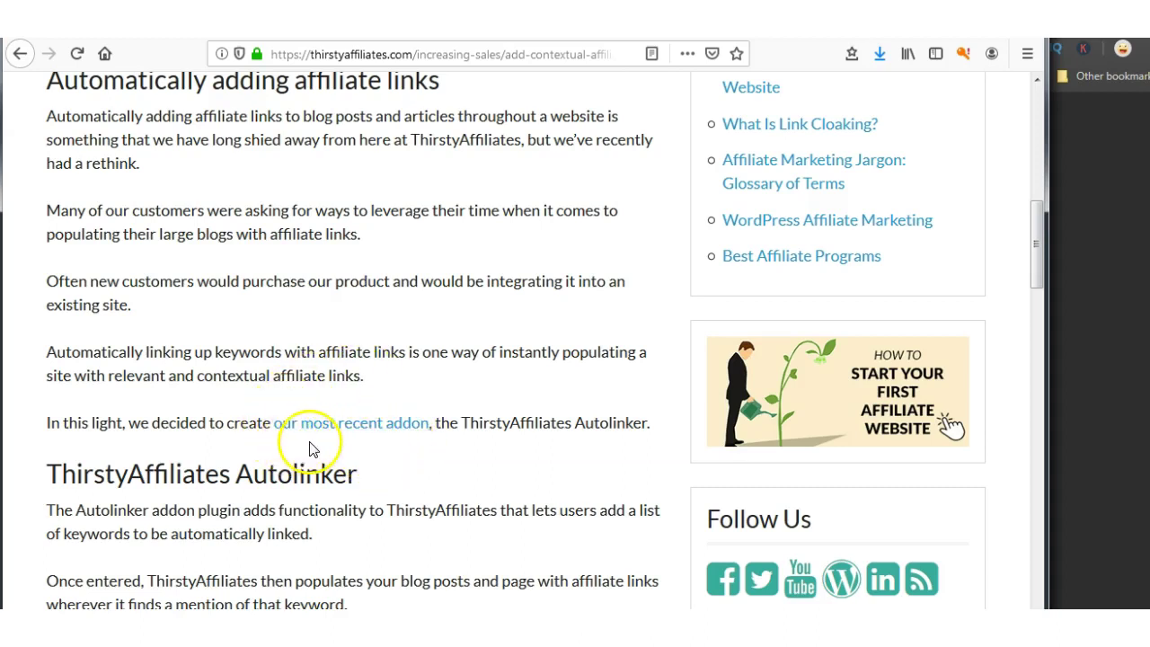
pyautogui.click(353, 427)
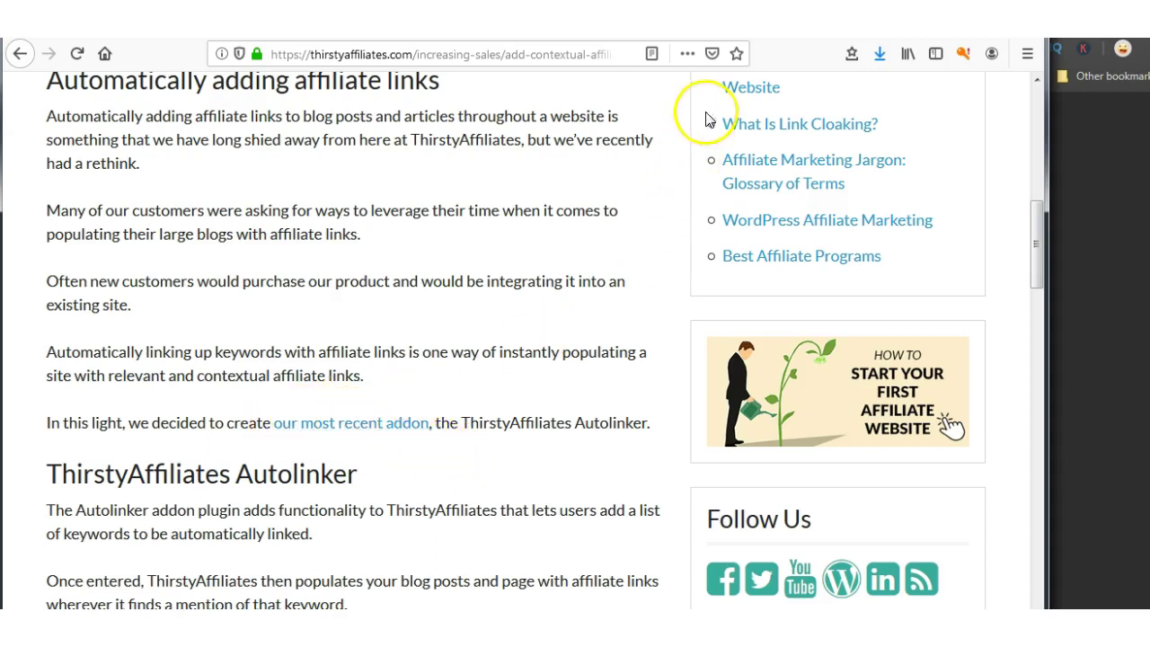
pyautogui.moveTo(955, 70)
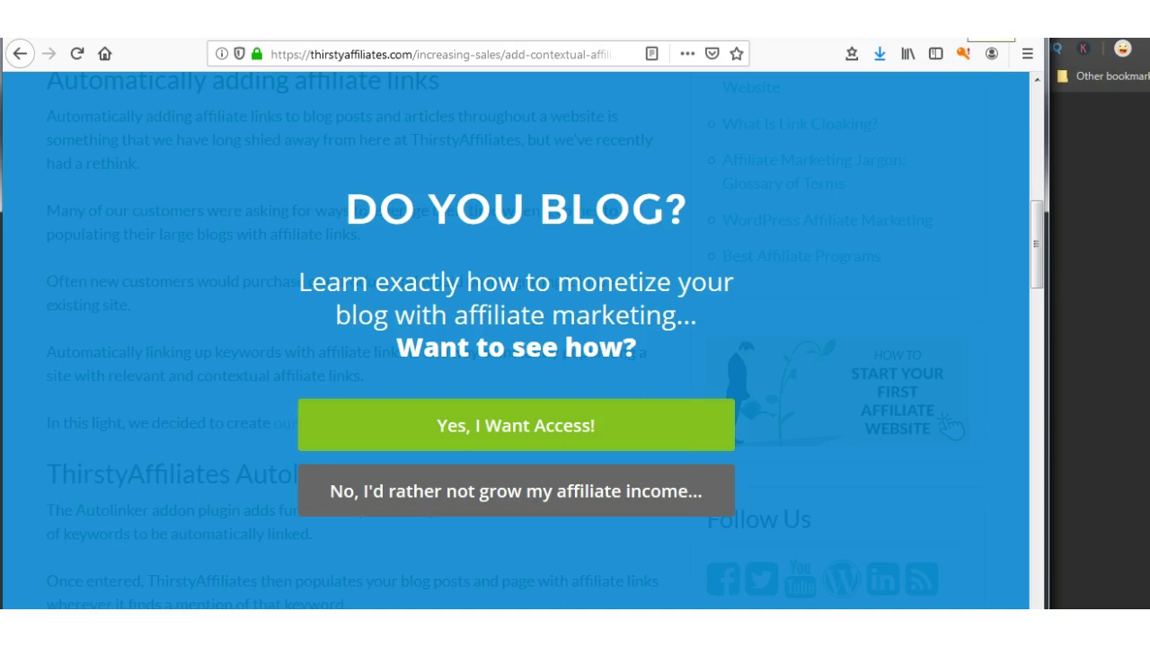
# Return to the WordPress post editor in Chrome and copy the full affiliate URL from the chart image's caption.
pyautogui.hotkey('alt', 'Tab')
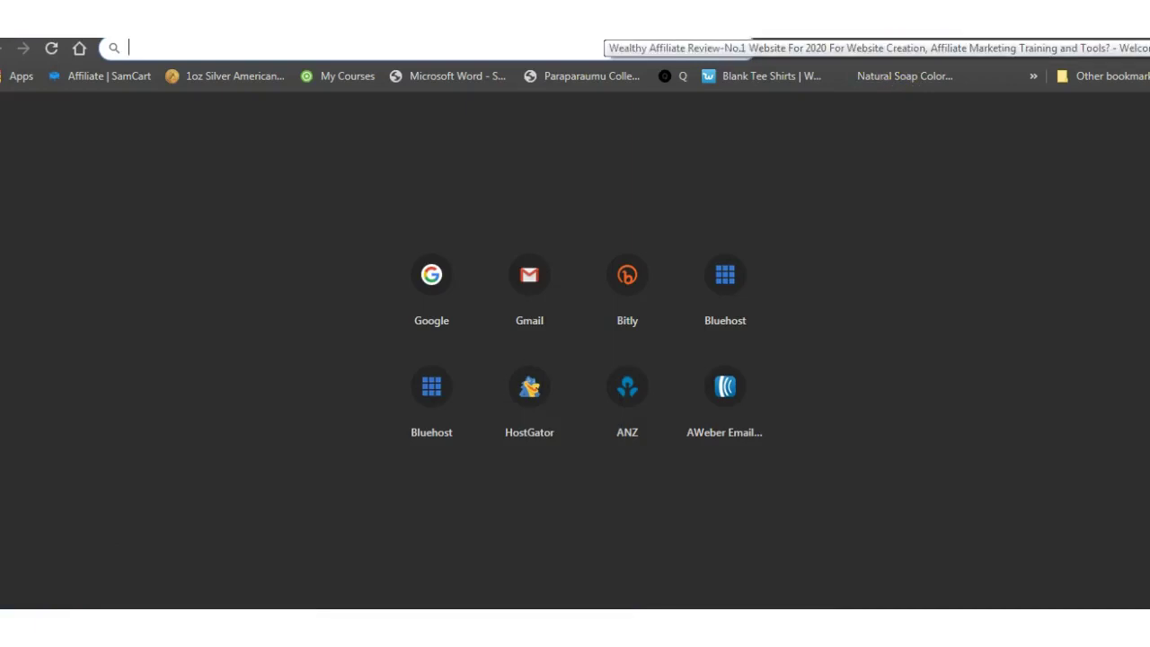
pyautogui.click(955, 31)
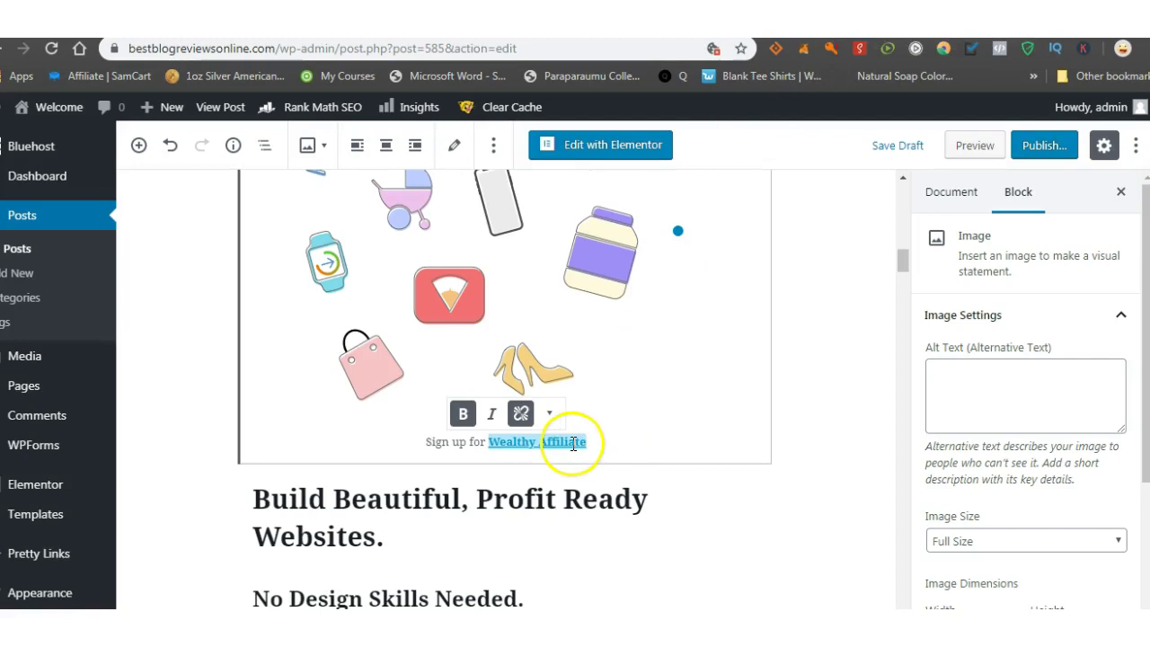
pyautogui.moveTo(902, 260); pyautogui.dragTo(903, 317)
pyautogui.moveTo(903, 317); pyautogui.dragTo(902, 334)
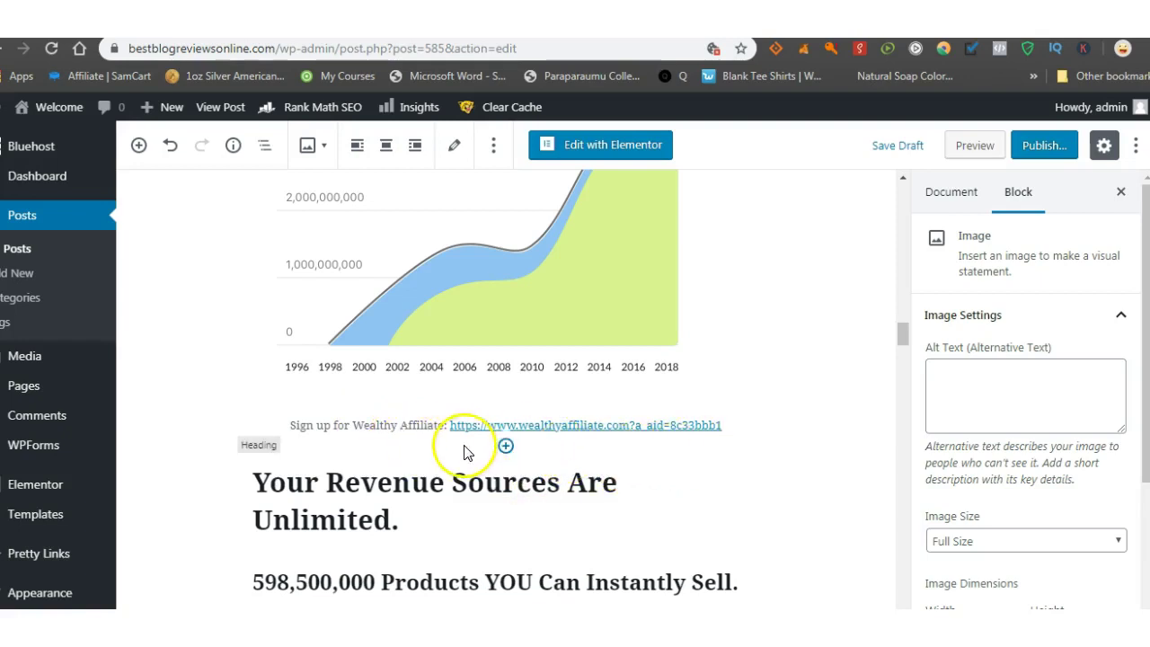
pyautogui.moveTo(449, 424); pyautogui.dragTo(662, 435)
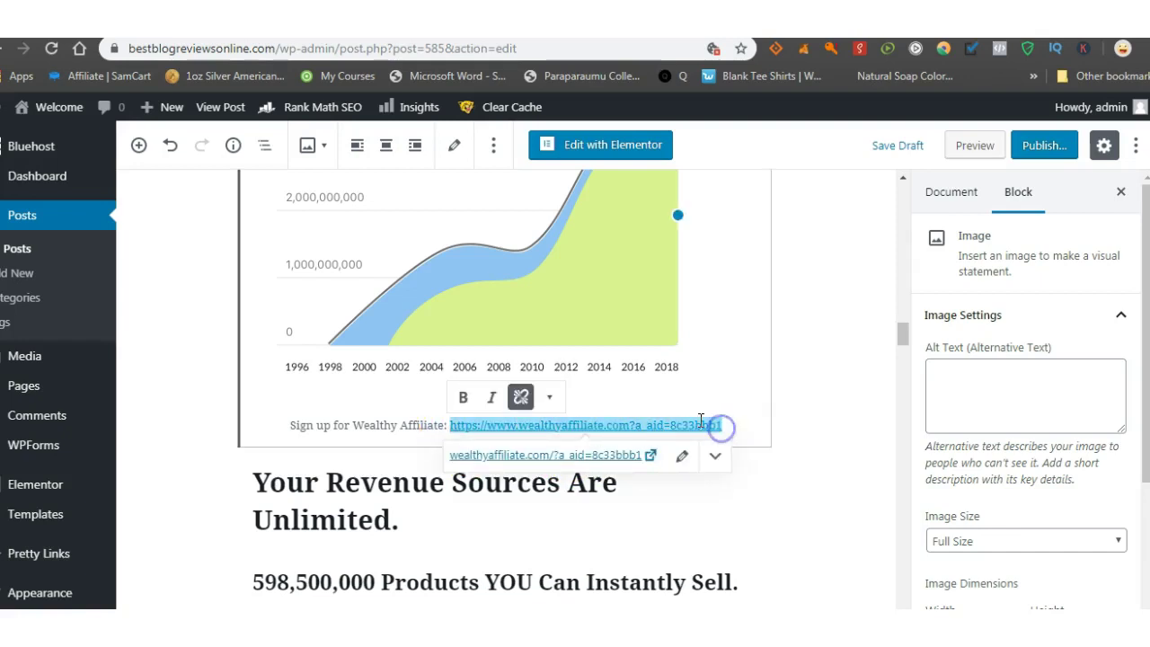
pyautogui.rightClick(701, 423)
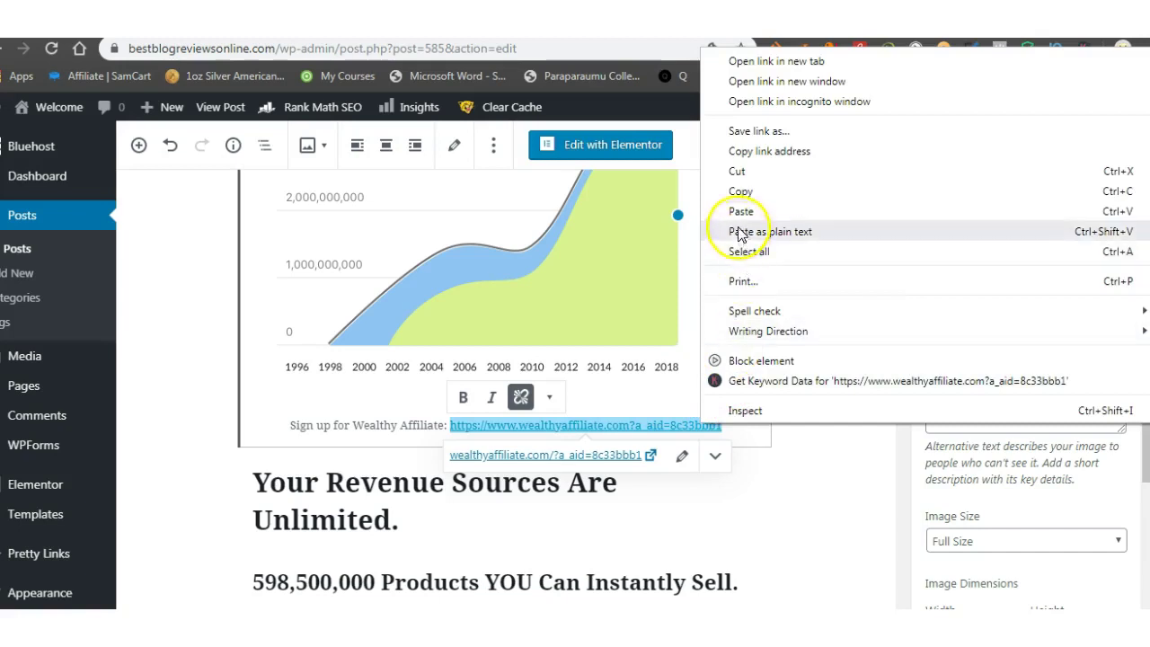
pyautogui.click(742, 194)
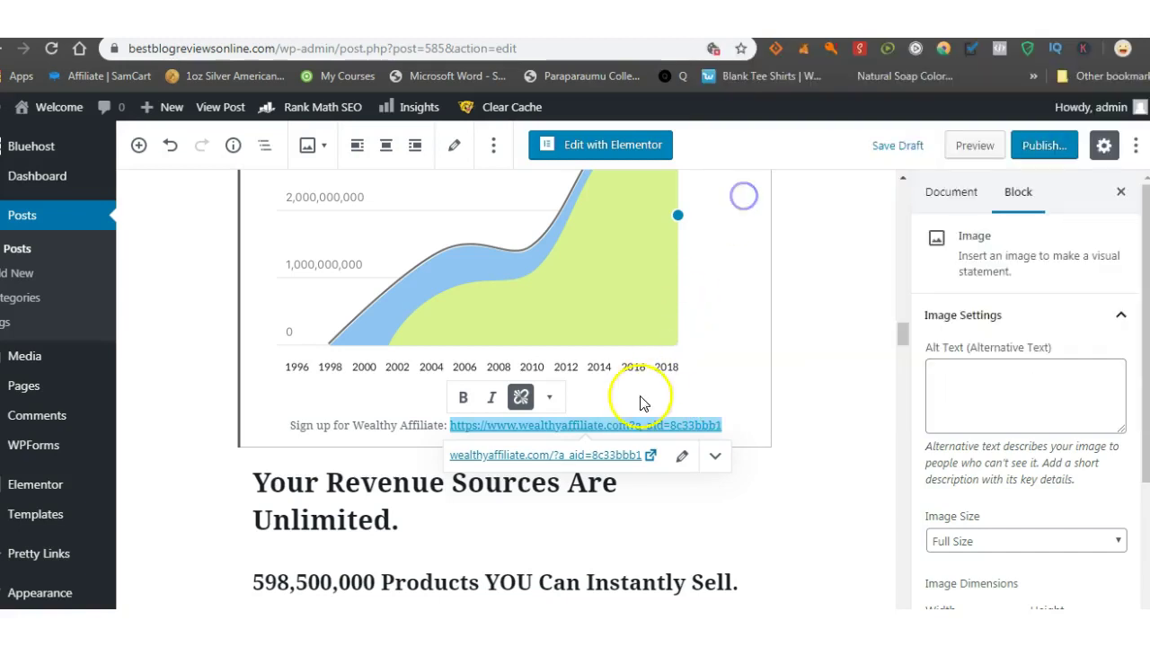
pyautogui.click(729, 426)
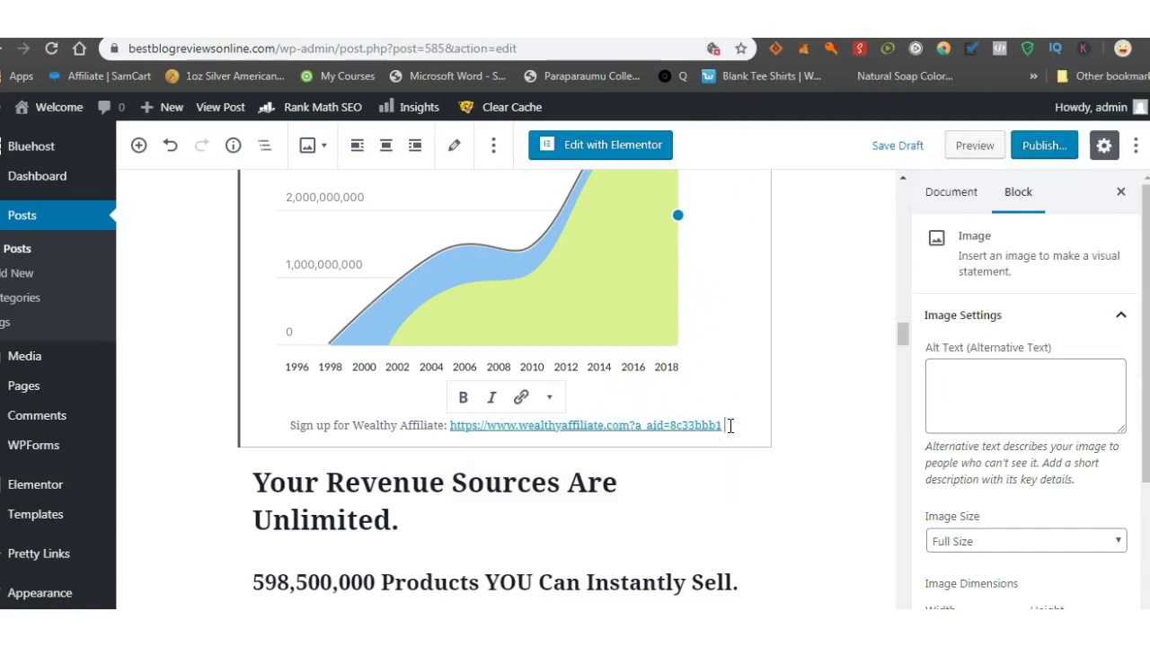
pyautogui.click(699, 427)
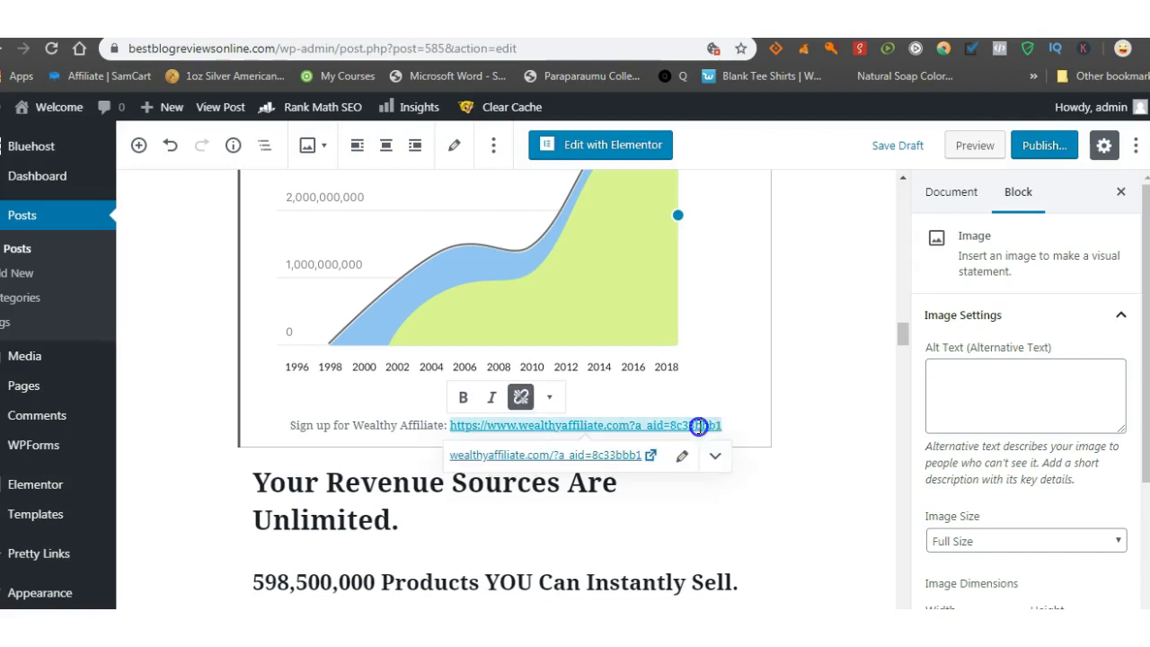
pyautogui.rightClick(698, 428)
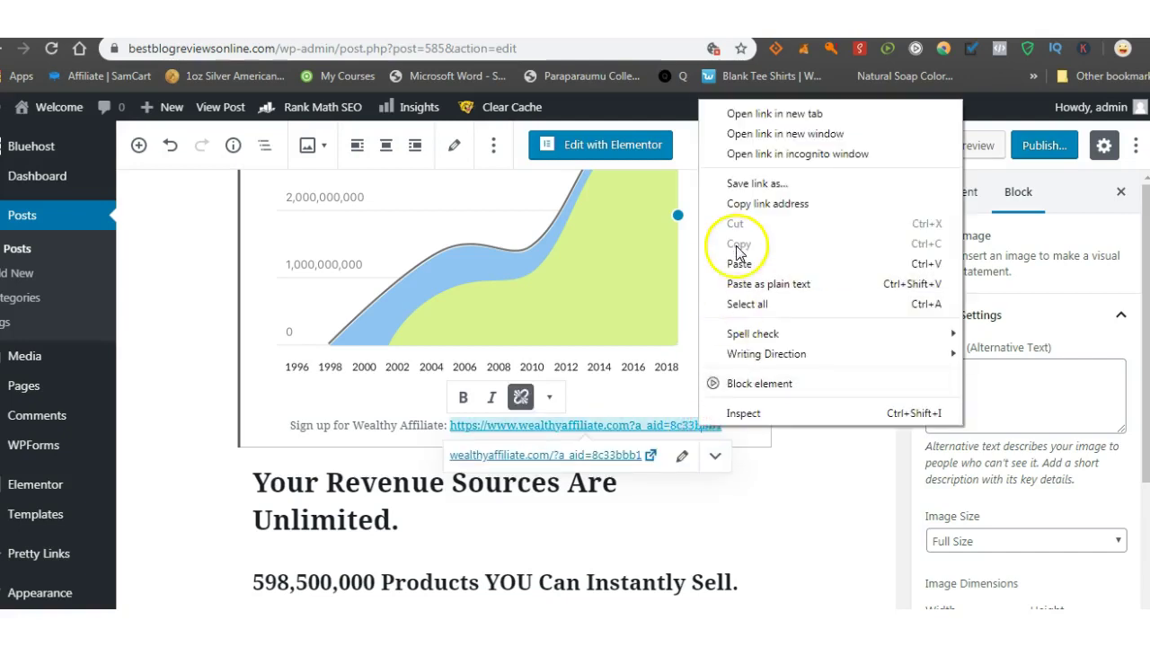
pyautogui.click(782, 468)
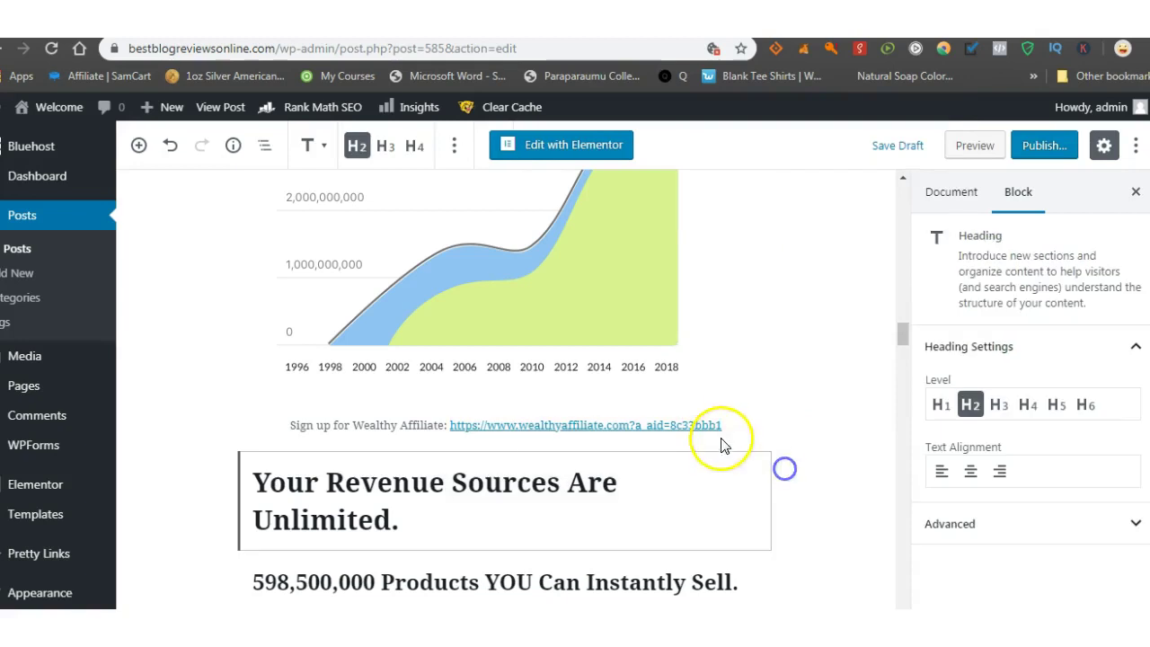
# Delete the raw affiliate URL and the colon before it from the chart image's caption, leaving "Sign up for Wealthy Affiliate".
pyautogui.click(727, 427)
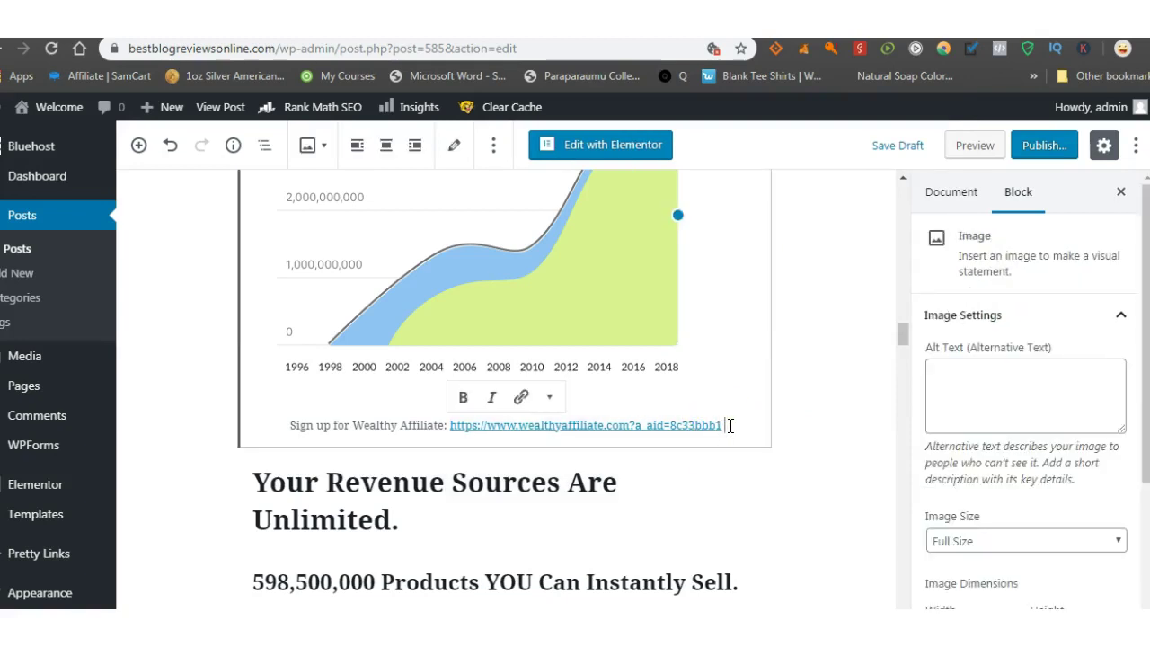
pyautogui.press('BackSpace')
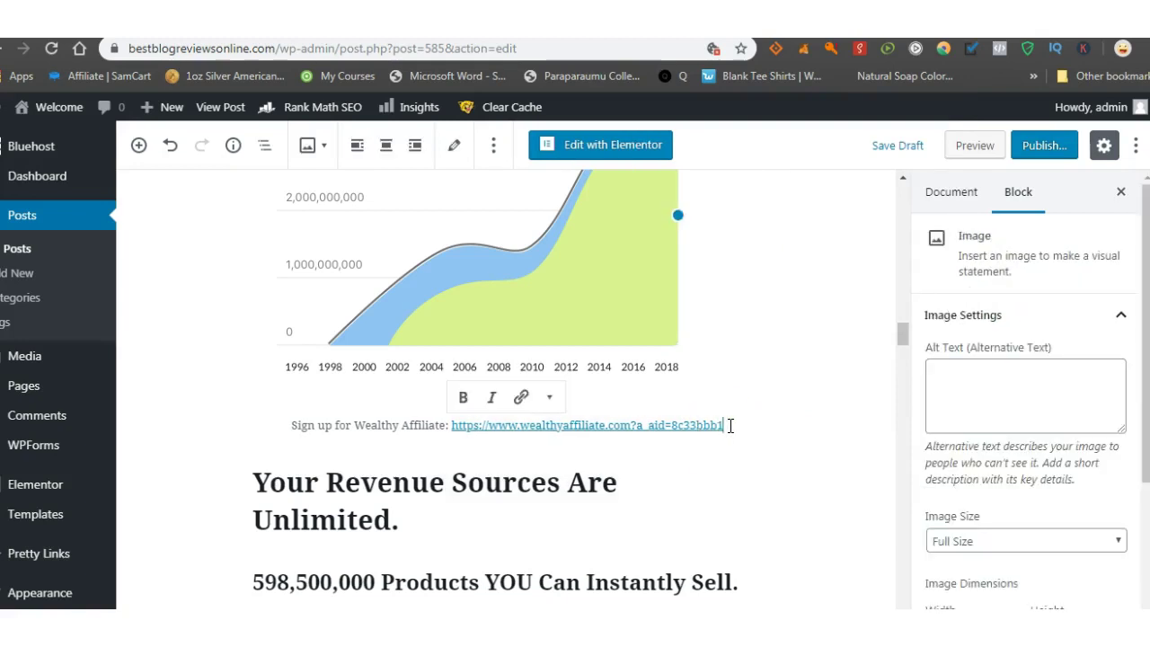
pyautogui.press('BackSpace')
pyautogui.press('BackSpace')
pyautogui.press('BackSpace')
pyautogui.press('BackSpace')
pyautogui.press('BackSpace')
pyautogui.press('BackSpace')
pyautogui.press('BackSpace')
pyautogui.press('BackSpace')
pyautogui.press('BackSpace')
pyautogui.press('BackSpace')
pyautogui.press('BackSpace')
pyautogui.press('BackSpace')
pyautogui.press('BackSpace')
pyautogui.press('BackSpace')
pyautogui.press('BackSpace')
pyautogui.press('BackSpace')
pyautogui.press('BackSpace')
pyautogui.press('BackSpace')
pyautogui.press('BackSpace')
pyautogui.press('BackSpace')
pyautogui.press('BackSpace')
pyautogui.press('BackSpace')
pyautogui.press('BackSpace')
pyautogui.press('BackSpace')
pyautogui.press('BackSpace')
pyautogui.press('BackSpace')
pyautogui.press('BackSpace')
pyautogui.press('BackSpace')
pyautogui.press('BackSpace')
pyautogui.press('BackSpace')
pyautogui.press('BackSpace')
pyautogui.press('BackSpace')
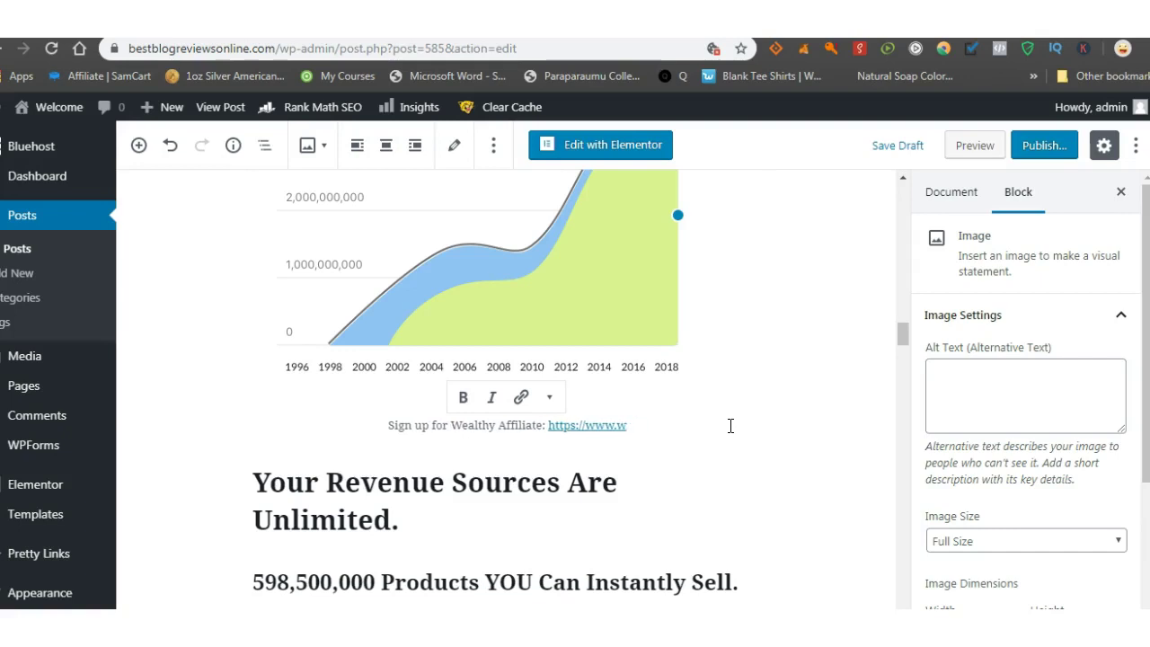
pyautogui.press('BackSpace')
pyautogui.press('BackSpace')
pyautogui.press('BackSpace')
pyautogui.press('BackSpace')
pyautogui.press('BackSpace')
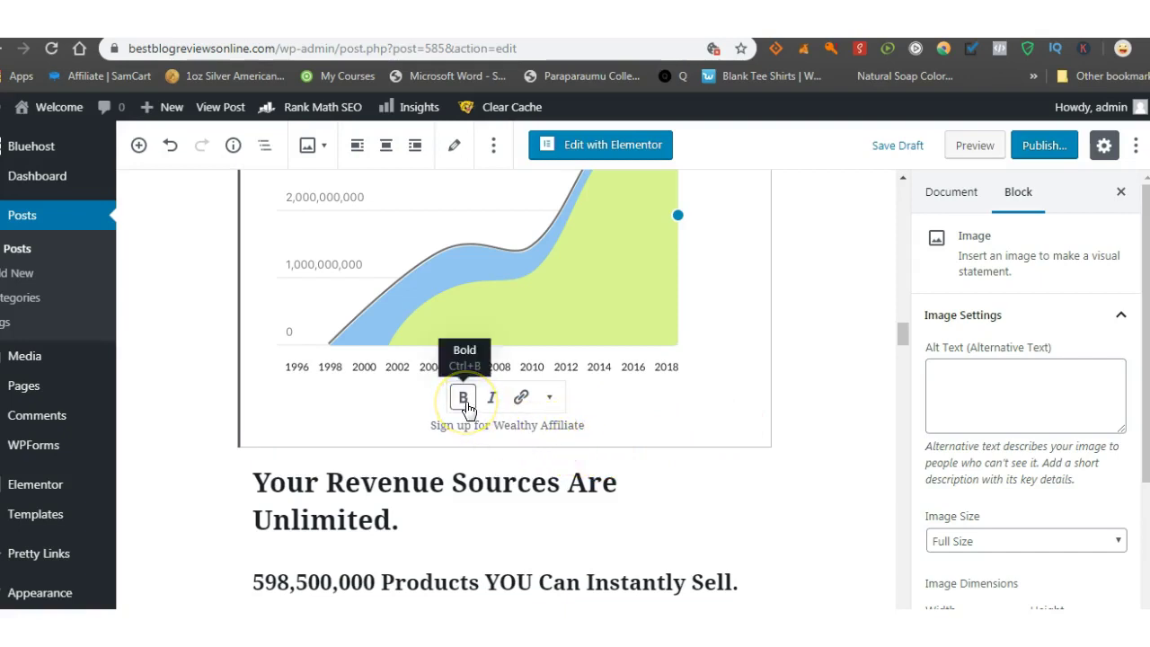
# Make the words "Wealthy Affiliate" in the chart image's caption bold.
pyautogui.click(482, 423)
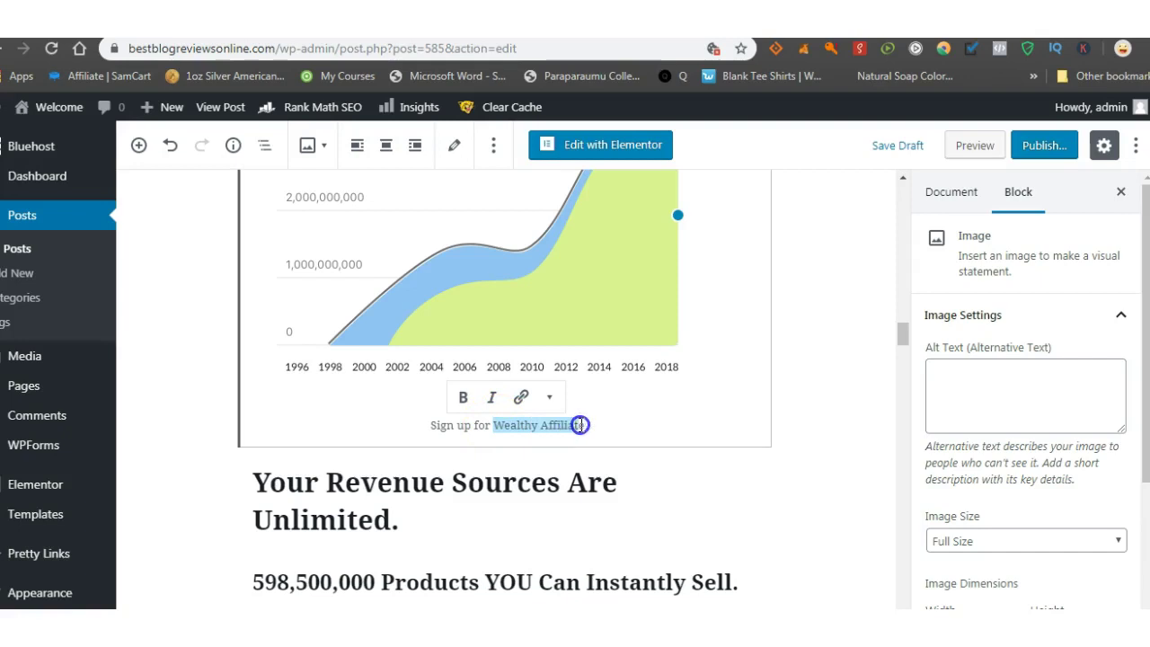
pyautogui.moveTo(584, 425); pyautogui.dragTo(585, 425)
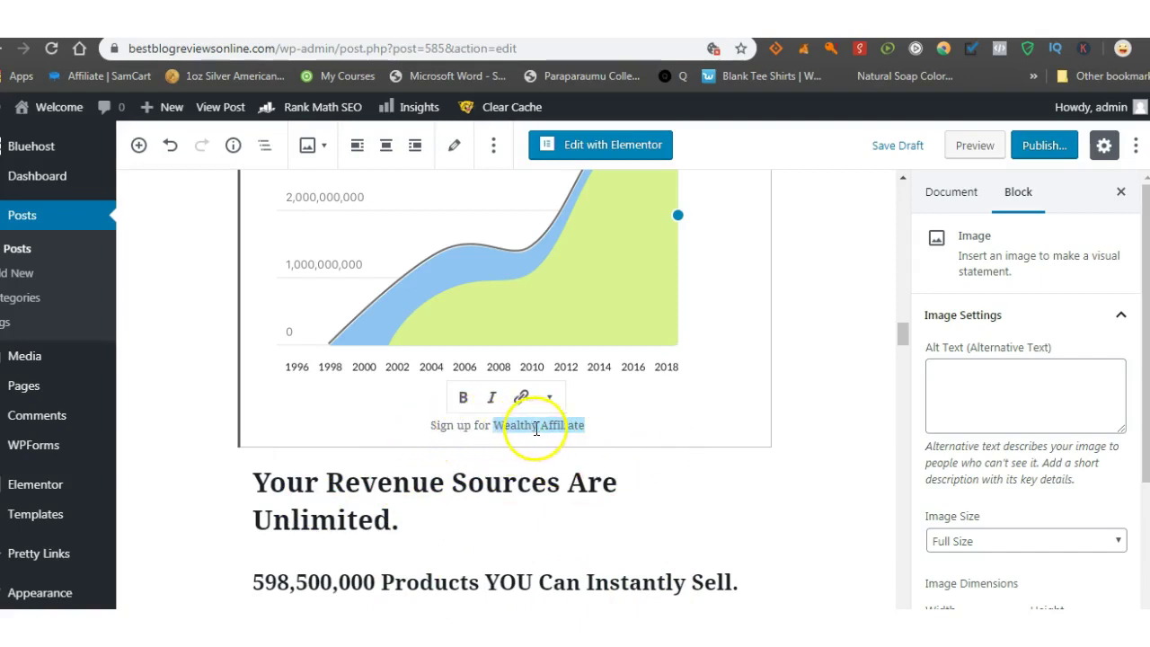
pyautogui.click(464, 398)
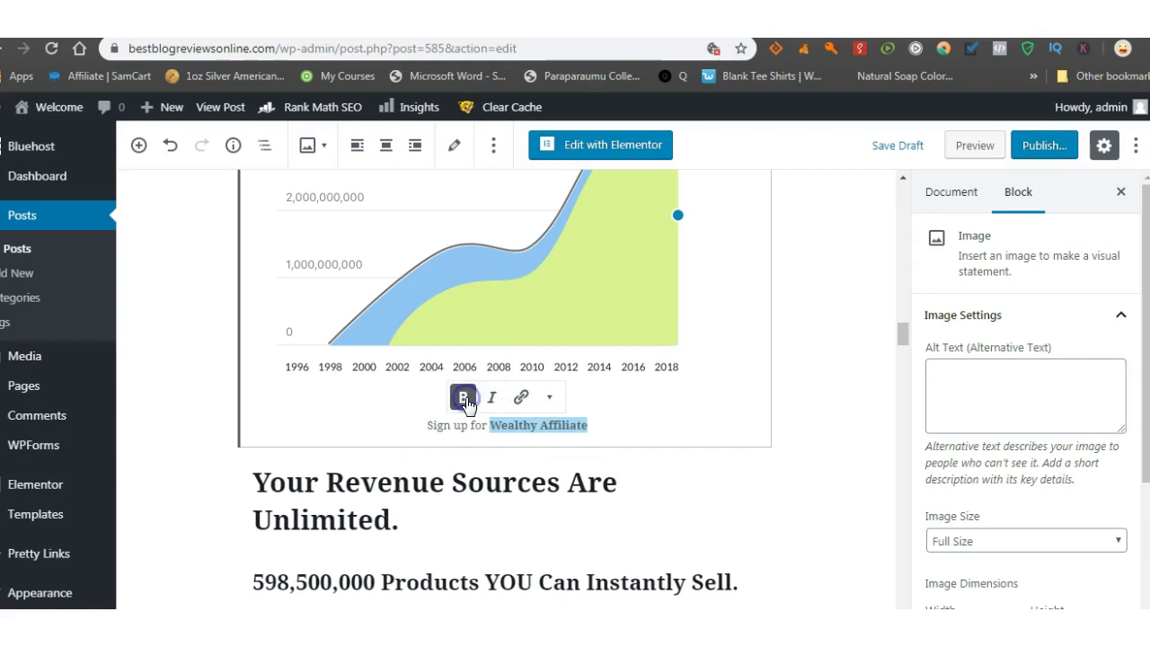
# Link the bold words "Wealthy Affiliate" in the chart image's caption to the copied affiliate URL and save the draft.
pyautogui.click(518, 406)
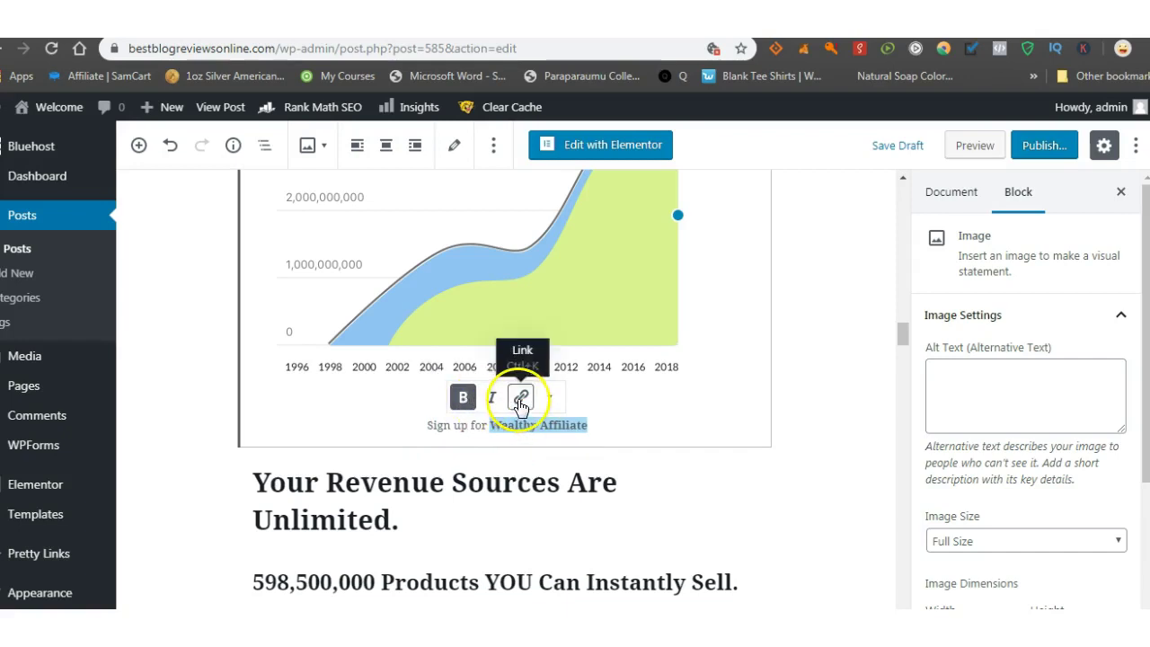
pyautogui.click(518, 406)
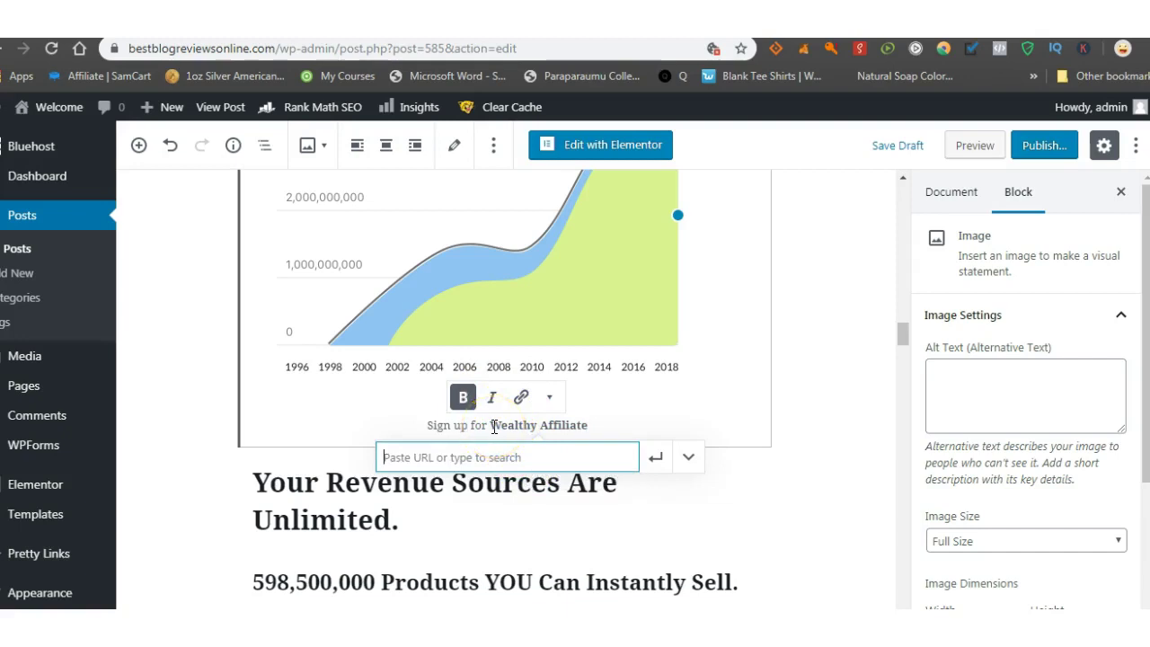
pyautogui.moveTo(492, 426); pyautogui.dragTo(592, 426)
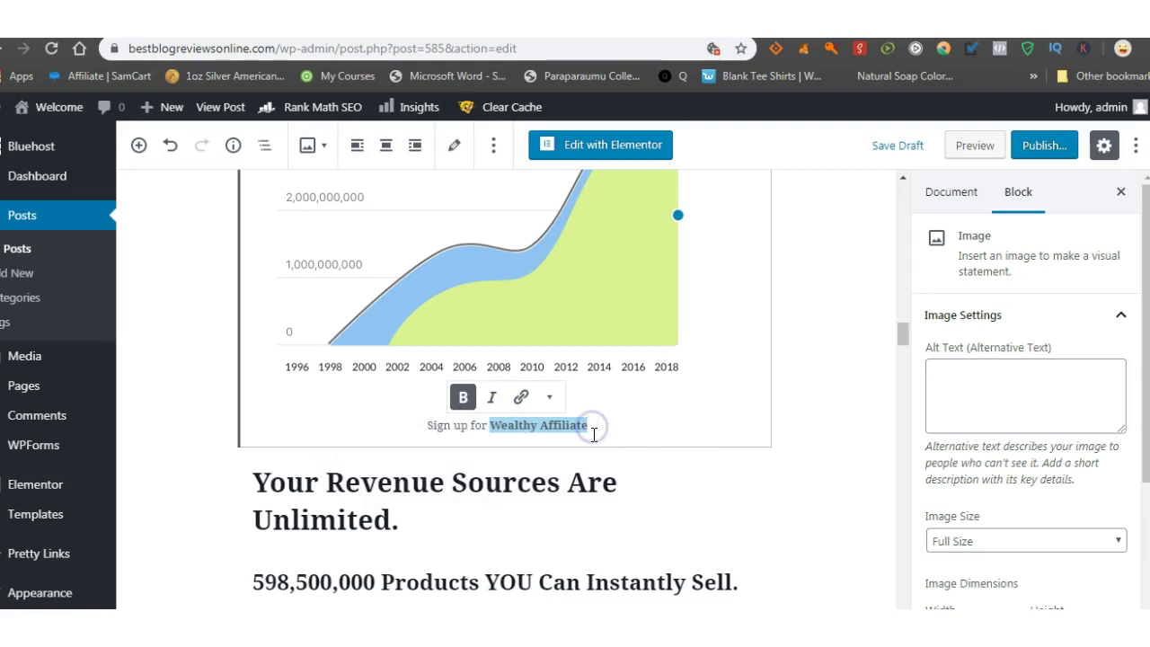
pyautogui.click(521, 400)
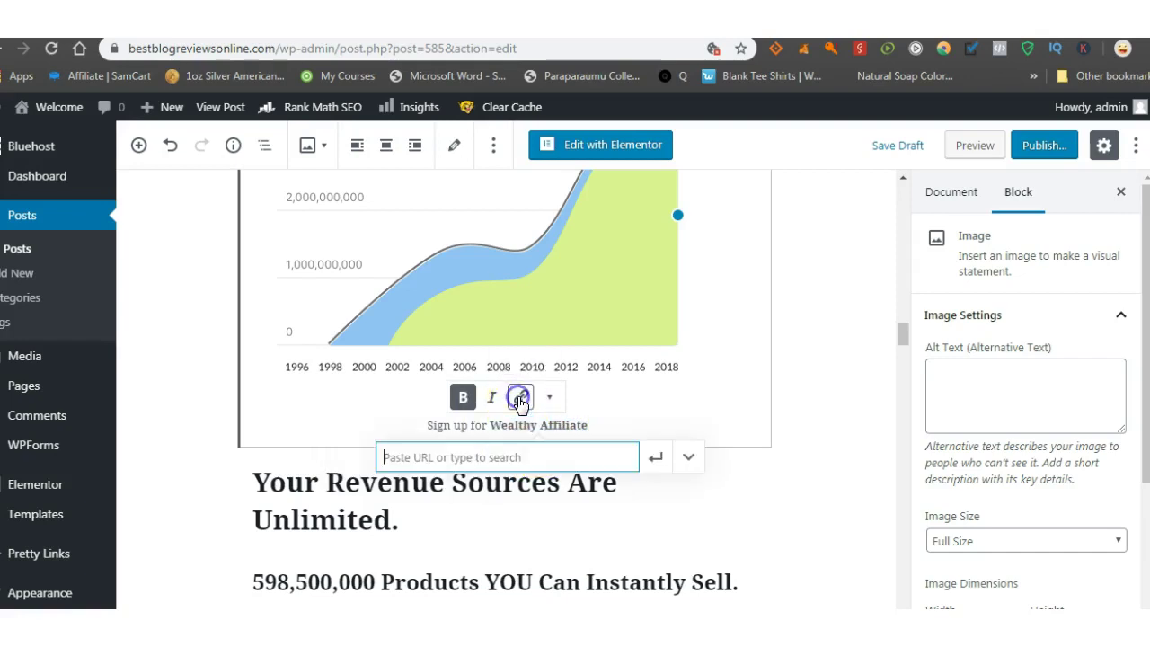
pyautogui.rightClick(503, 458)
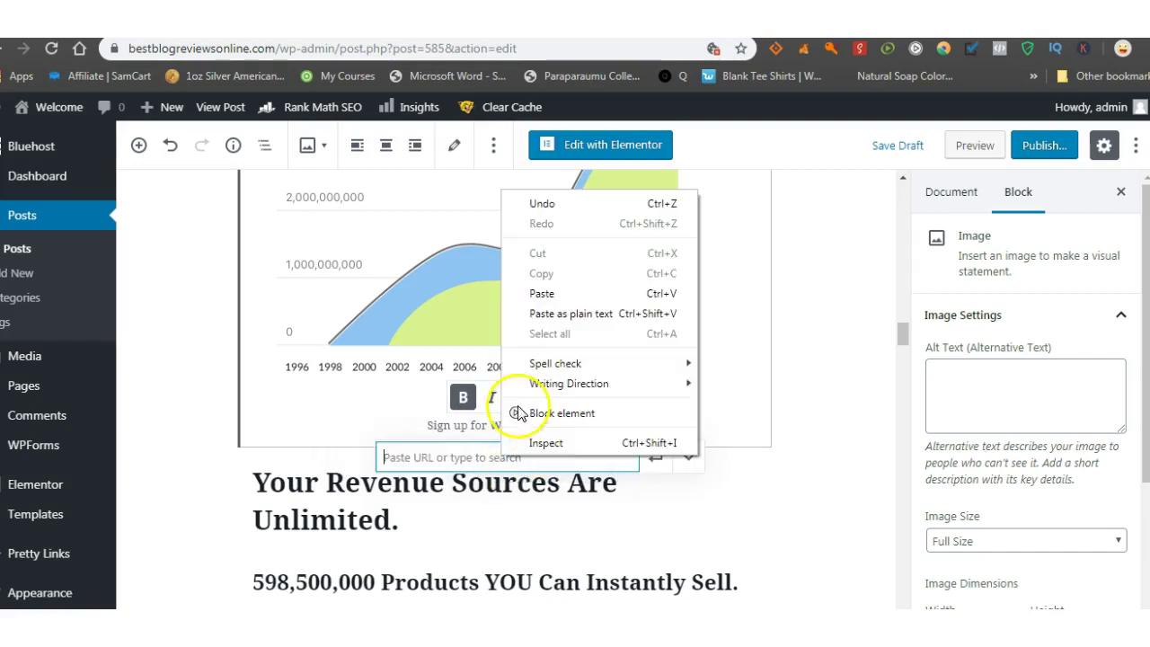
pyautogui.click(541, 293)
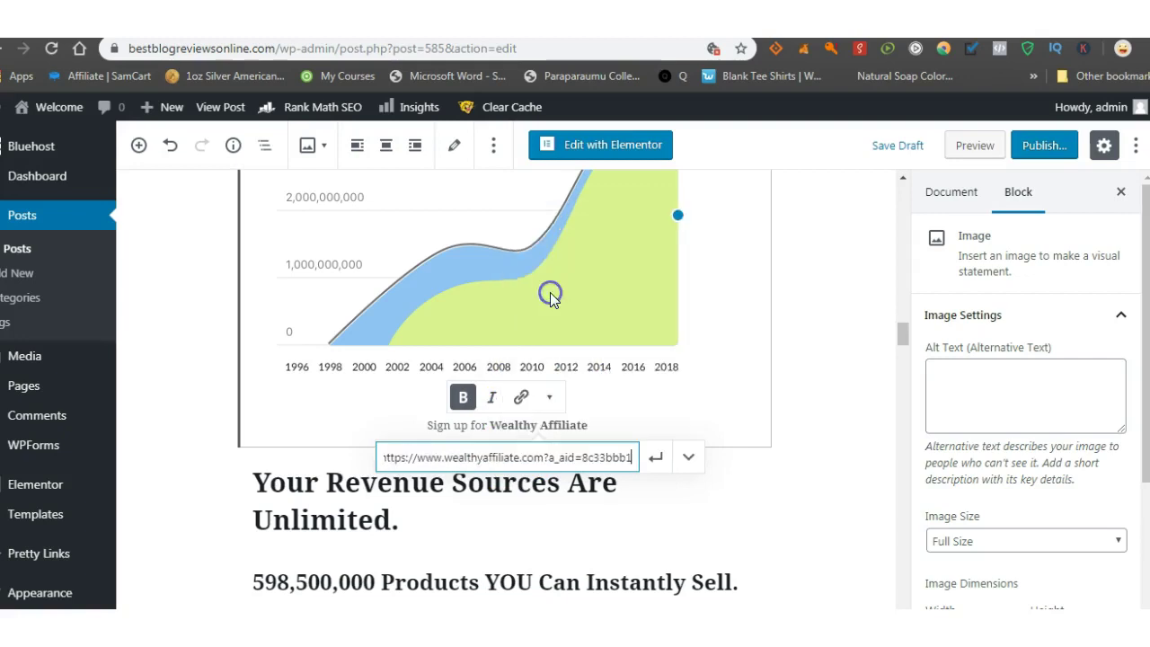
pyautogui.click(656, 460)
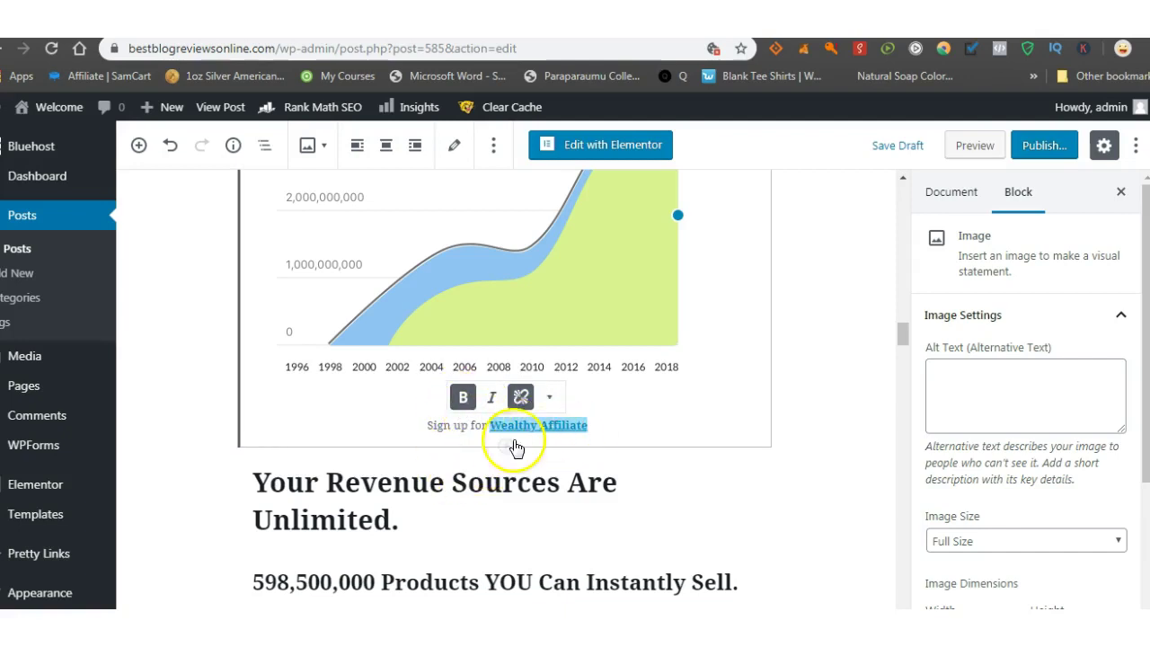
pyautogui.click(894, 149)
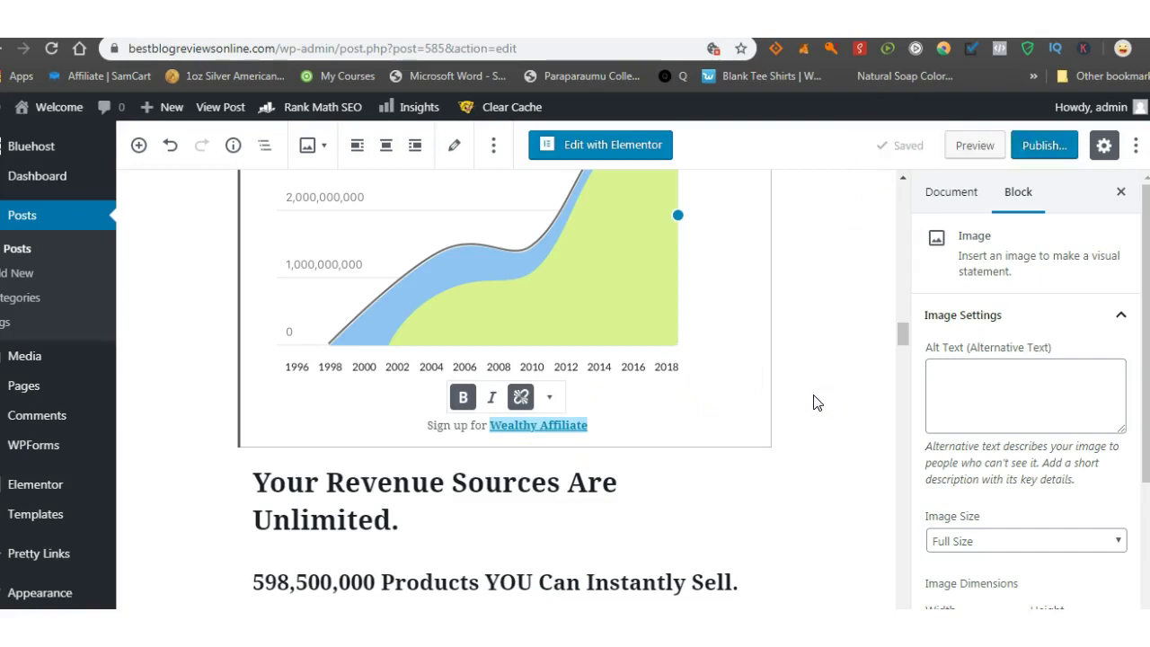
# Preview the post and test the "Wealthy Affiliate" caption link under the chart image.
pyautogui.click(963, 145)
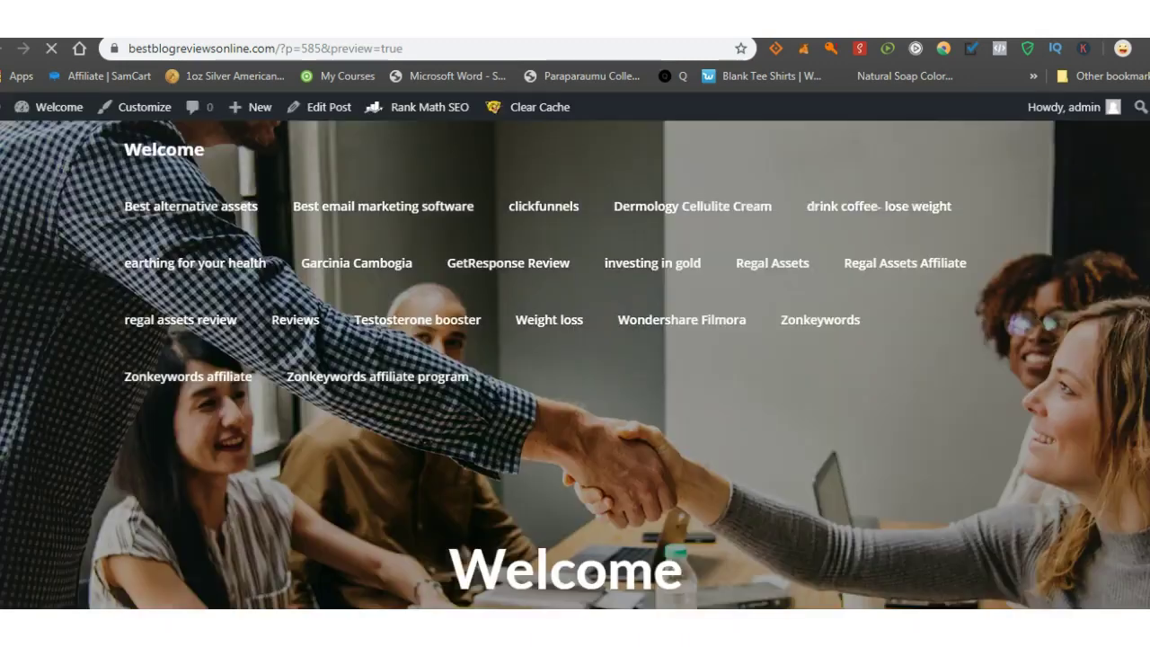
pyautogui.scroll(-10, 575, 365)
pyautogui.scroll(-7, 485, 511)
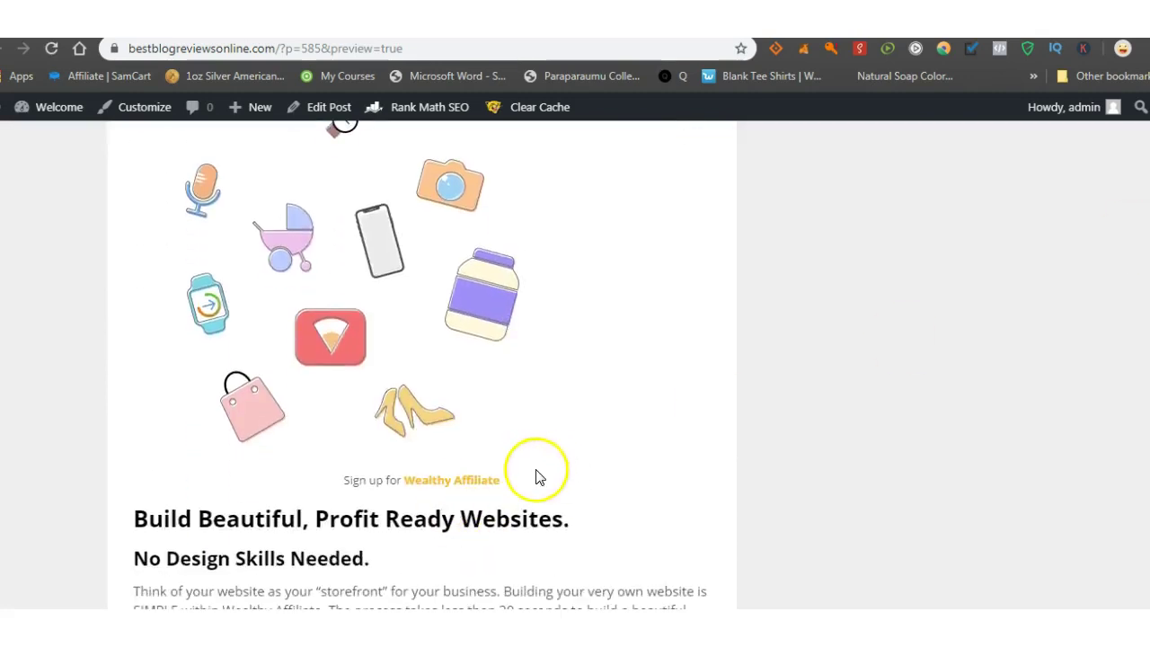
pyautogui.scroll(-11, 422, 364)
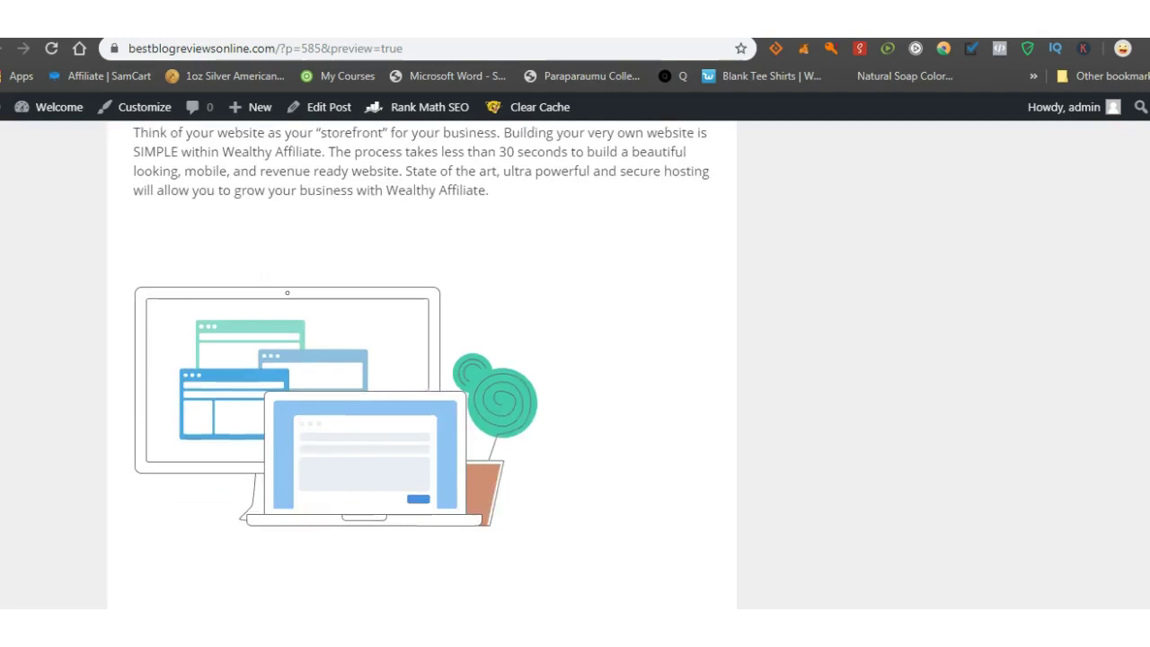
pyautogui.scroll(-3, 422, 365)
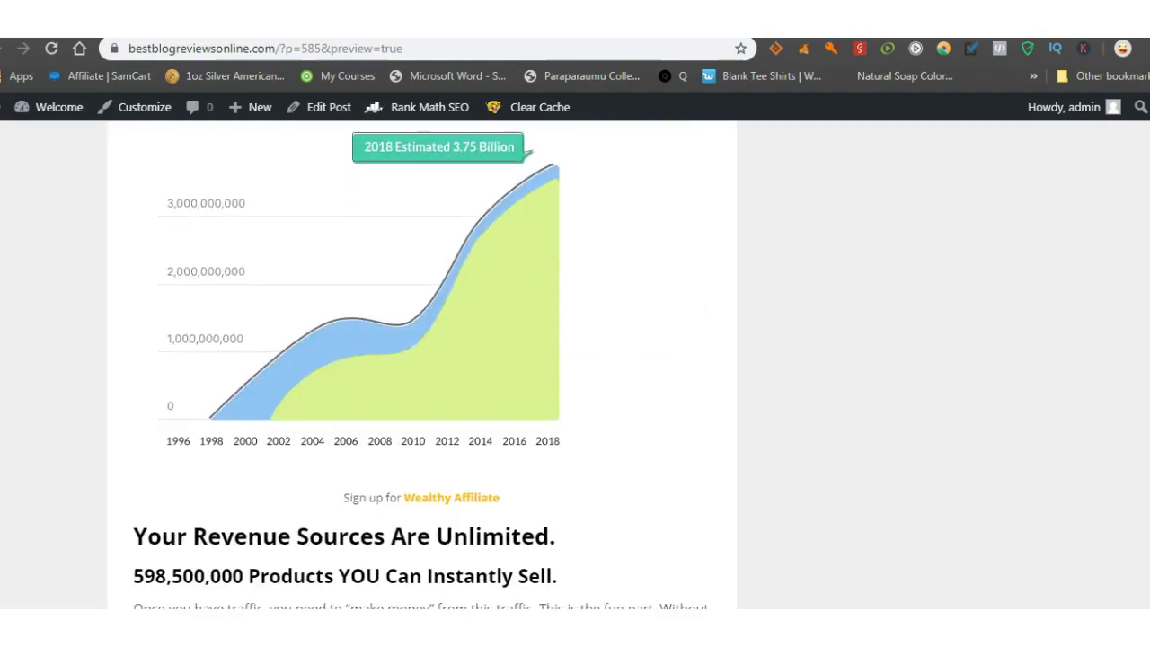
pyautogui.click(449, 500)
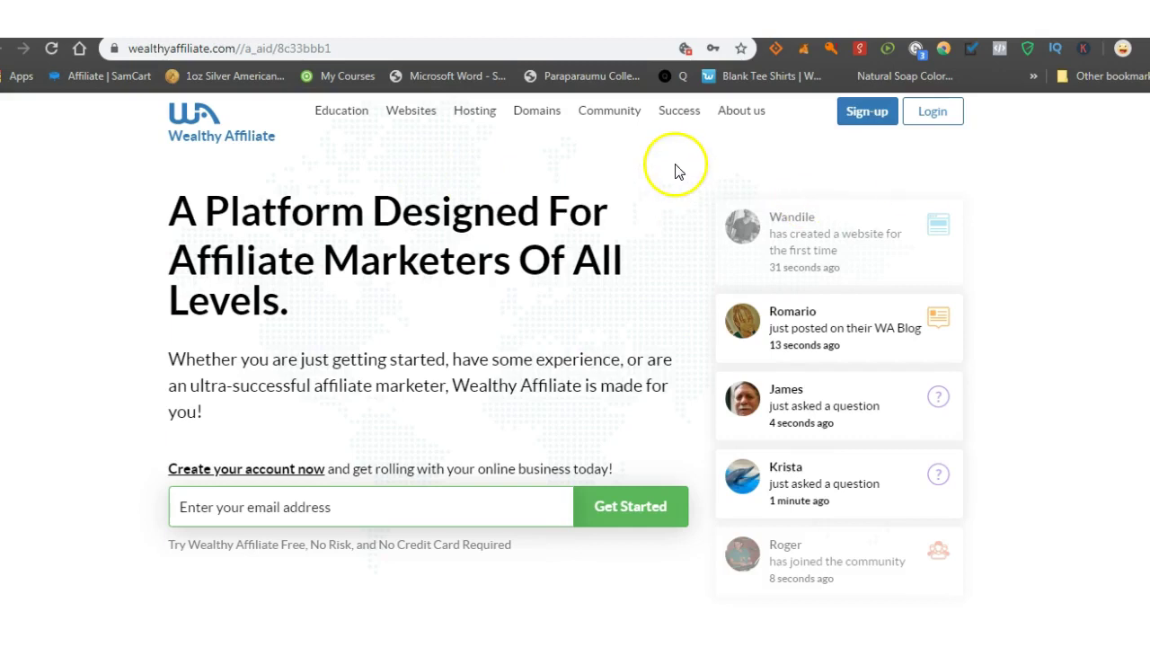
pyautogui.click(576, 160)
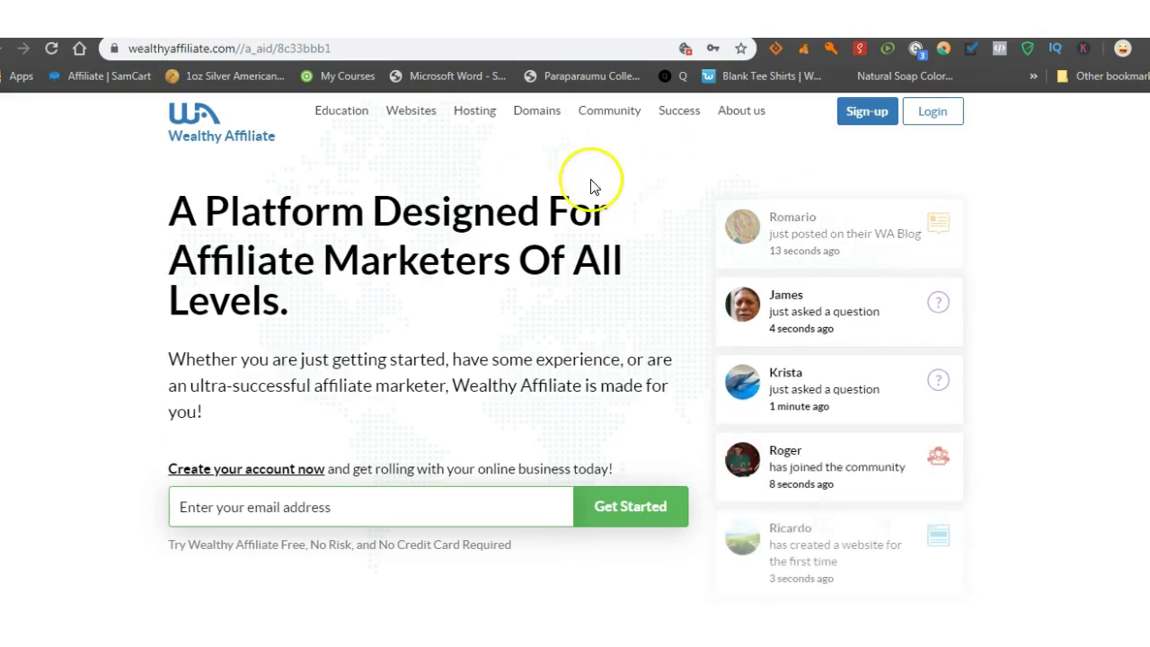